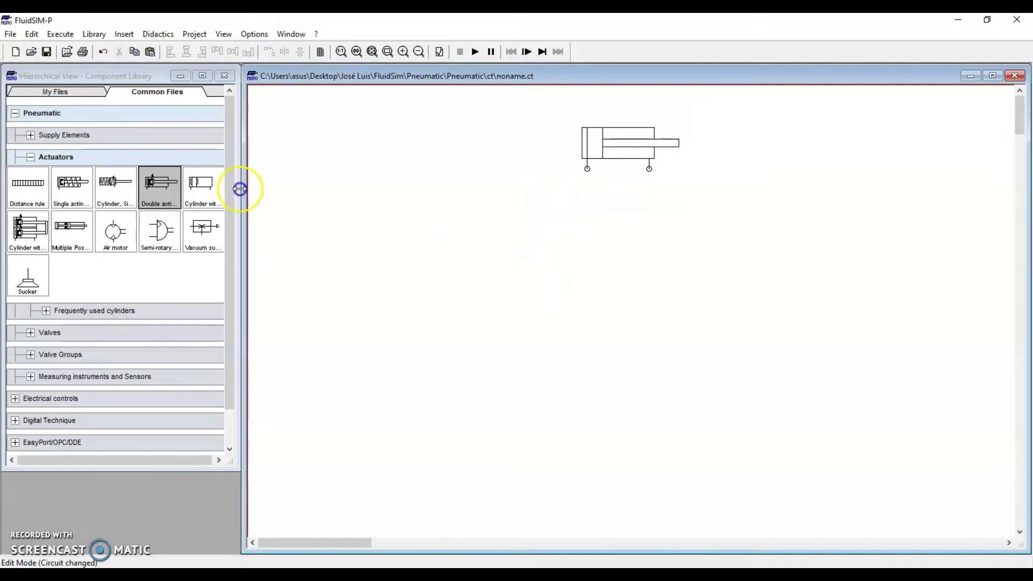
Step: Insert a configurable 5/n way valve below the double acting cylinder and connect its ports 4 and 2 to the cylinder's ports
click(31, 157)
click(31, 178)
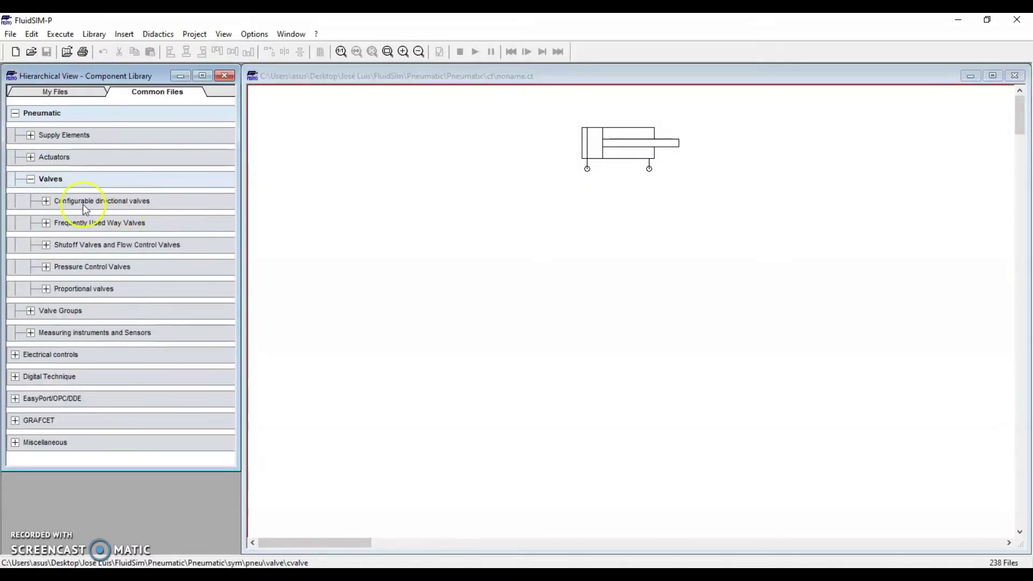
click(46, 201)
drag(157, 232, 588, 168)
click(733, 300)
drag(634, 245, 649, 171)
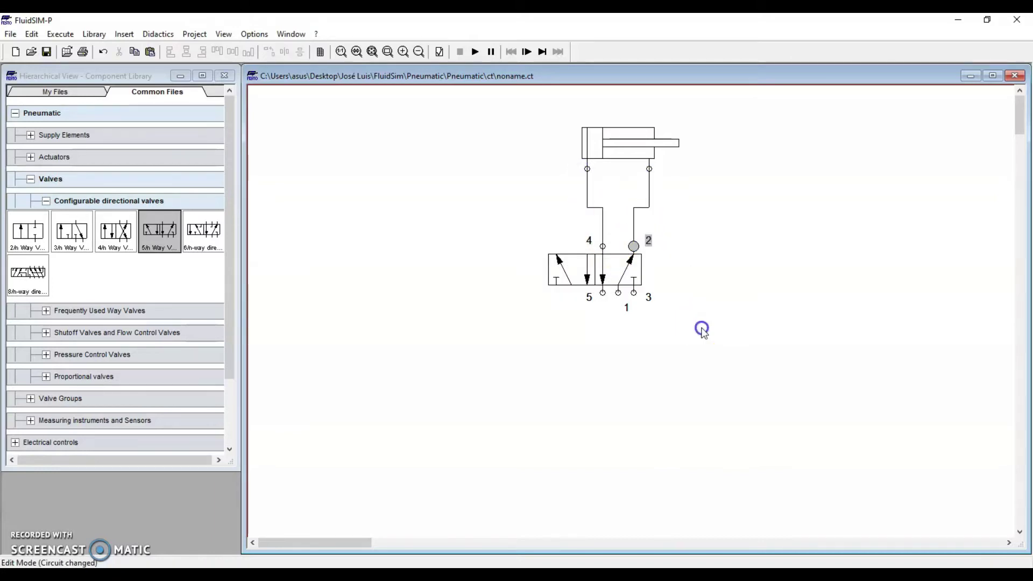
Step: Set the triangular exhaust terminator on ports 3 and 5 of the 5/n way valve
double_click(633, 297)
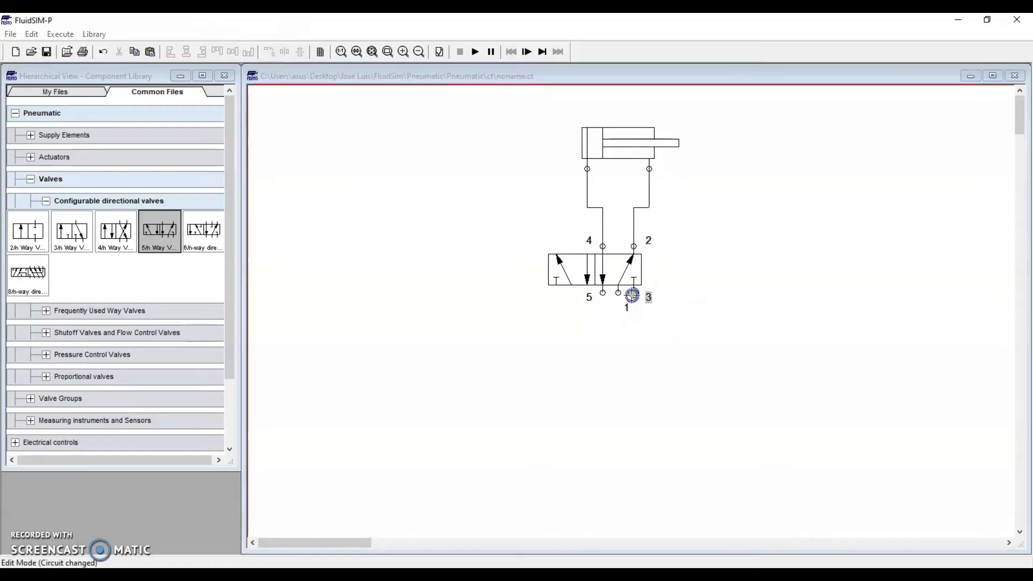
click(528, 329)
click(514, 391)
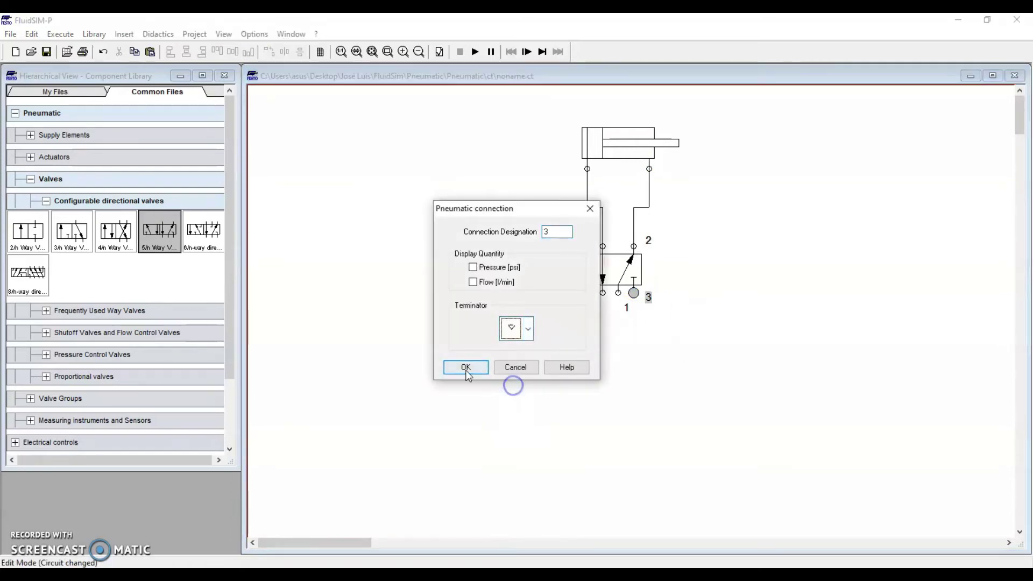
click(466, 367)
double_click(602, 293)
click(526, 330)
click(510, 384)
click(466, 367)
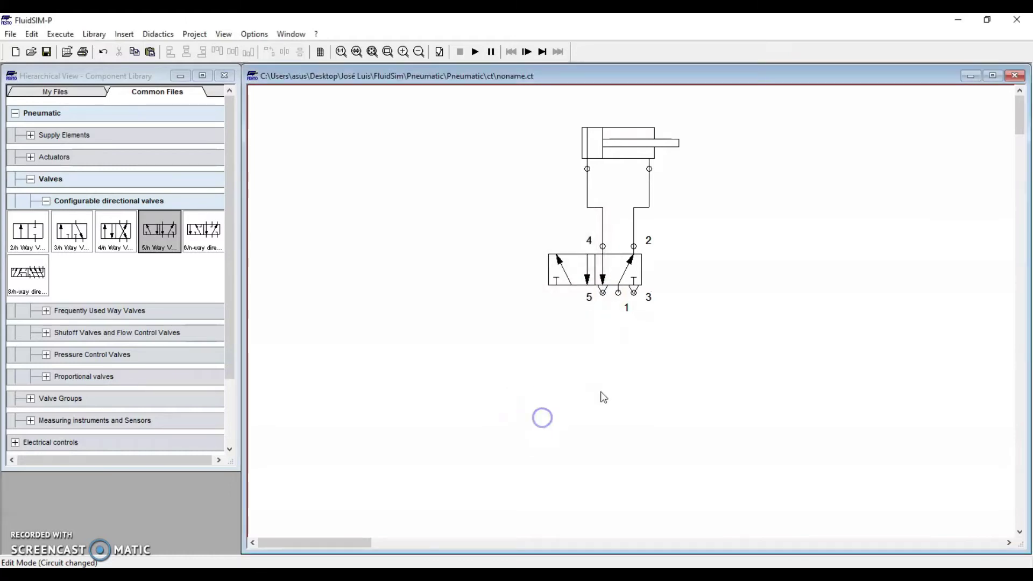
Step: Configure the 5/n way valve with pneumatic actuation on both its left and right sides
double_click(618, 273)
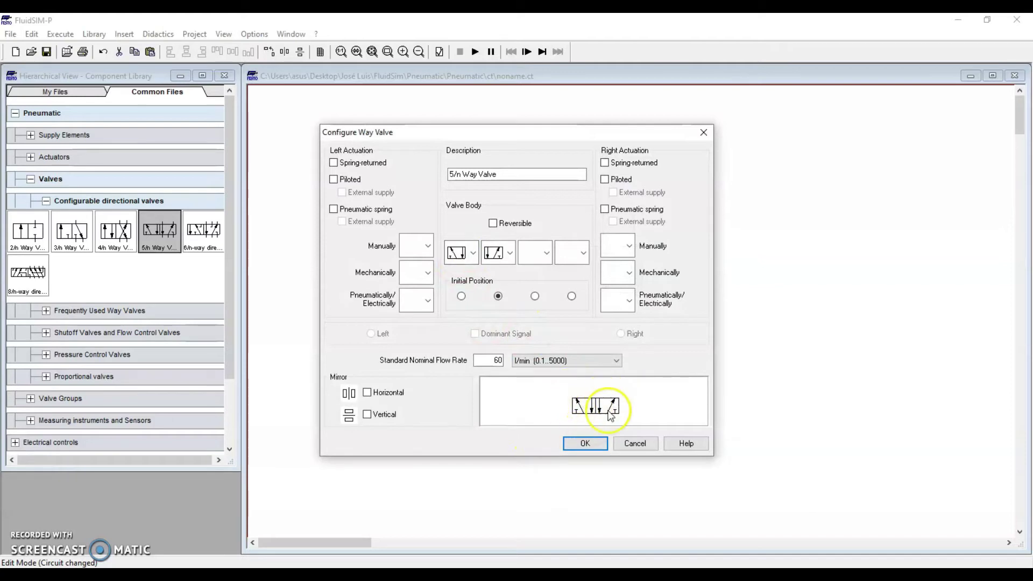
click(429, 301)
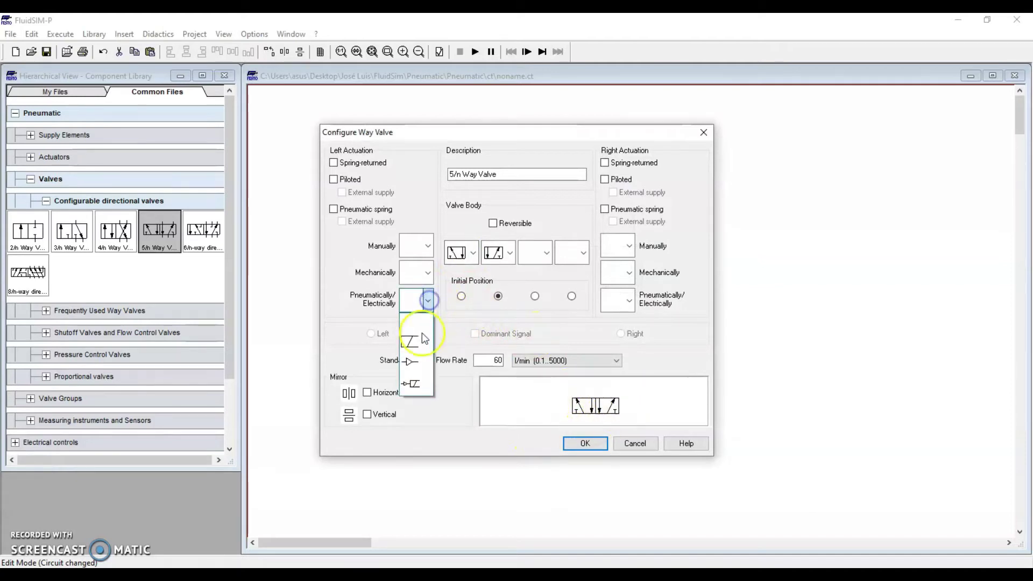
click(415, 363)
click(629, 301)
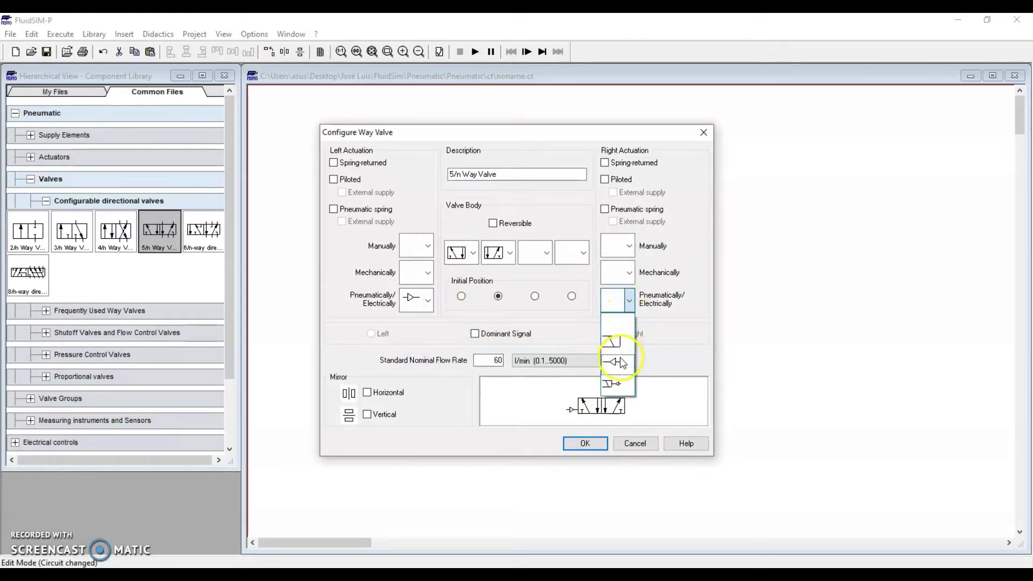
click(617, 361)
click(590, 443)
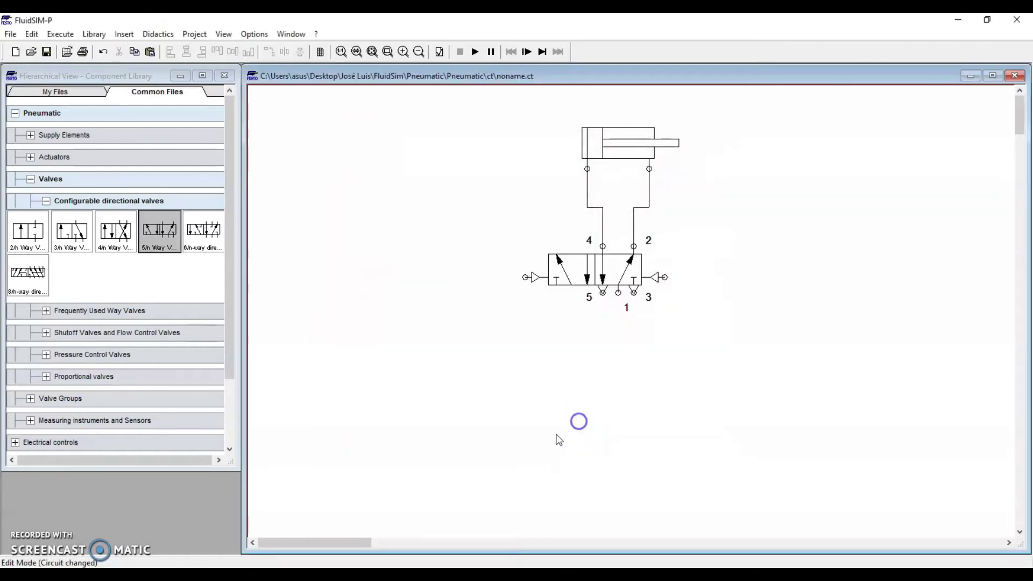
Step: Add a compressed air supply below the 5/n way valve and connect it to port 1
click(30, 135)
drag(28, 165, 618, 293)
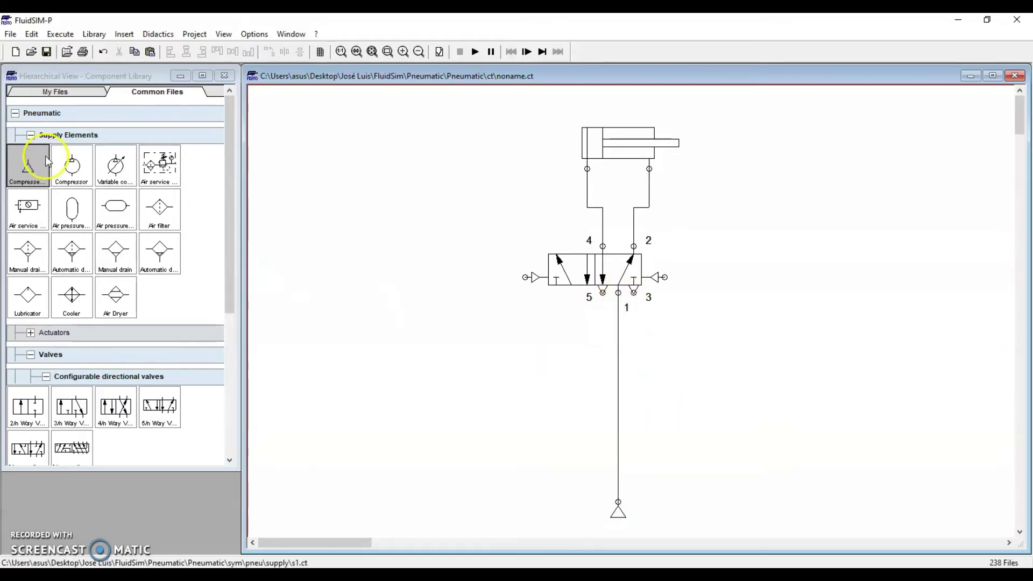
click(31, 135)
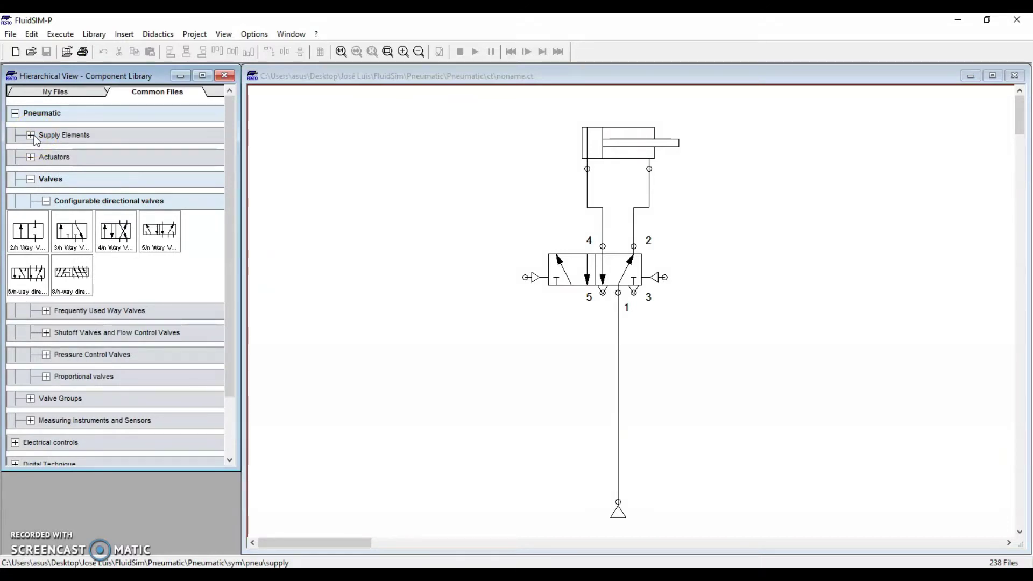
Step: Place a 3/n way valve to the left of the supply line and set the exhaust terminator on its port 3
click(74, 237)
drag(75, 237, 408, 435)
click(453, 452)
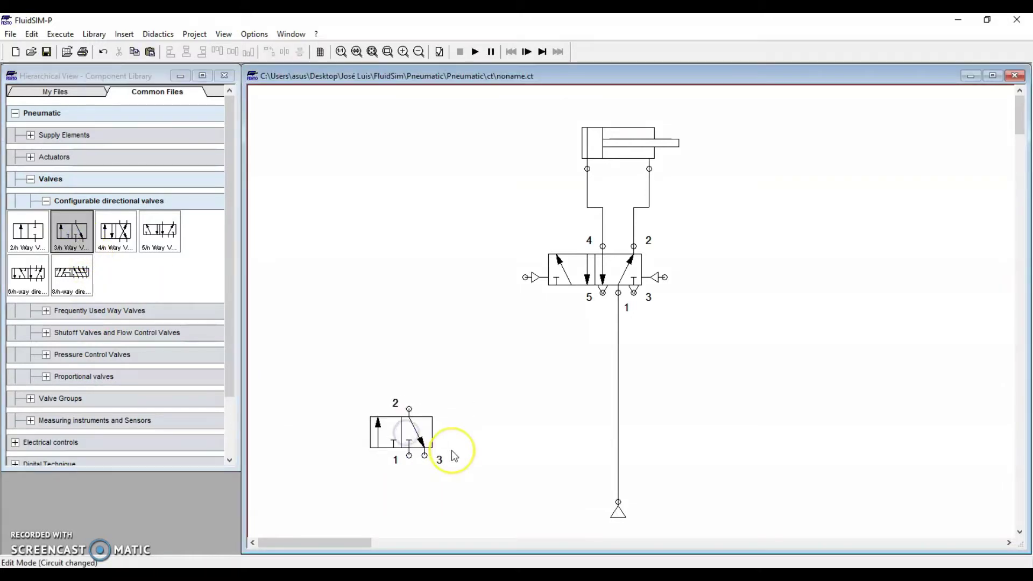
drag(451, 451, 394, 443)
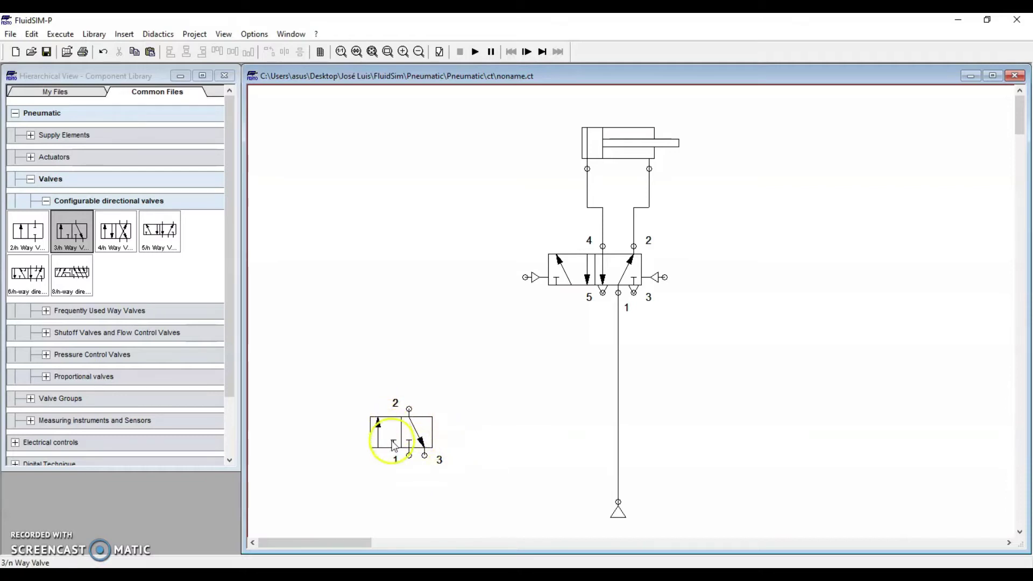
double_click(425, 455)
click(529, 329)
click(512, 393)
click(466, 367)
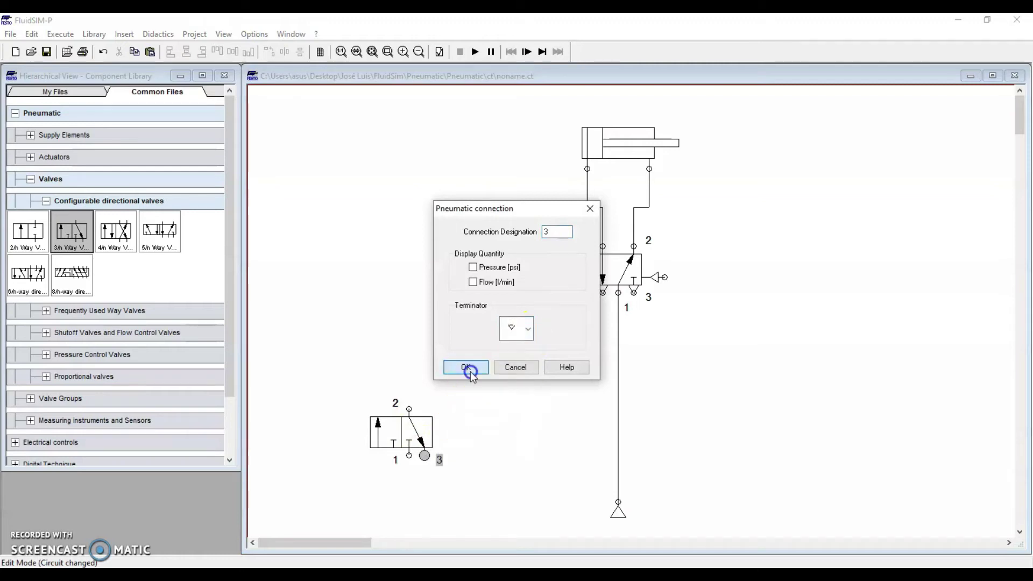
Step: Configure the 3/n way valve with a detented manual pushbutton as left actuation and a spring return on the right
double_click(415, 433)
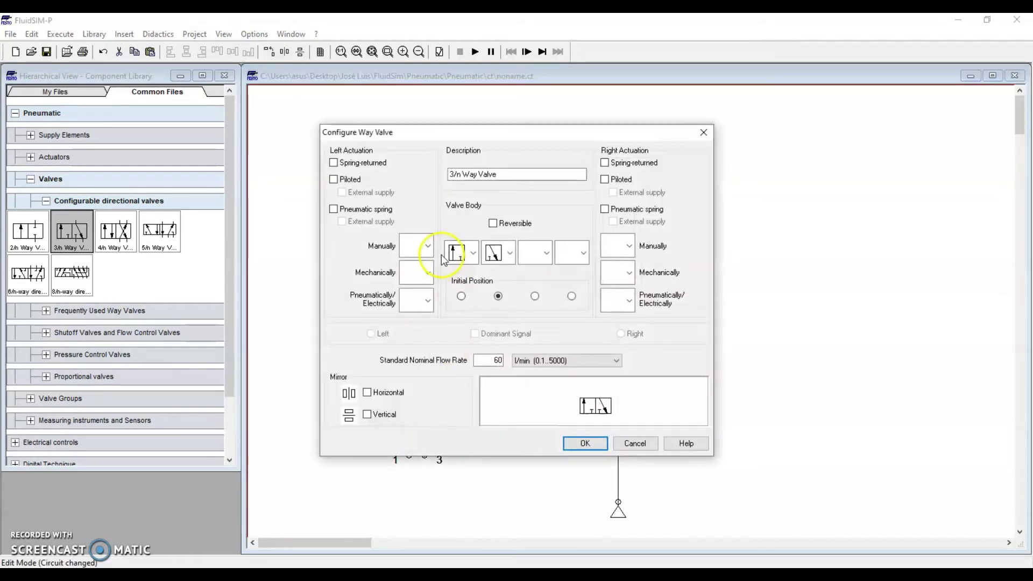
click(430, 246)
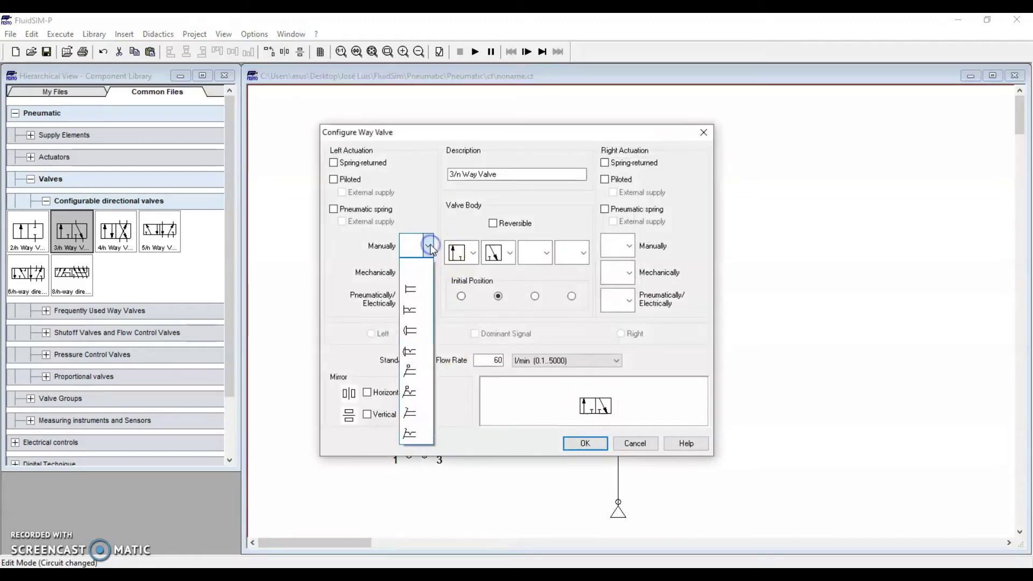
click(407, 352)
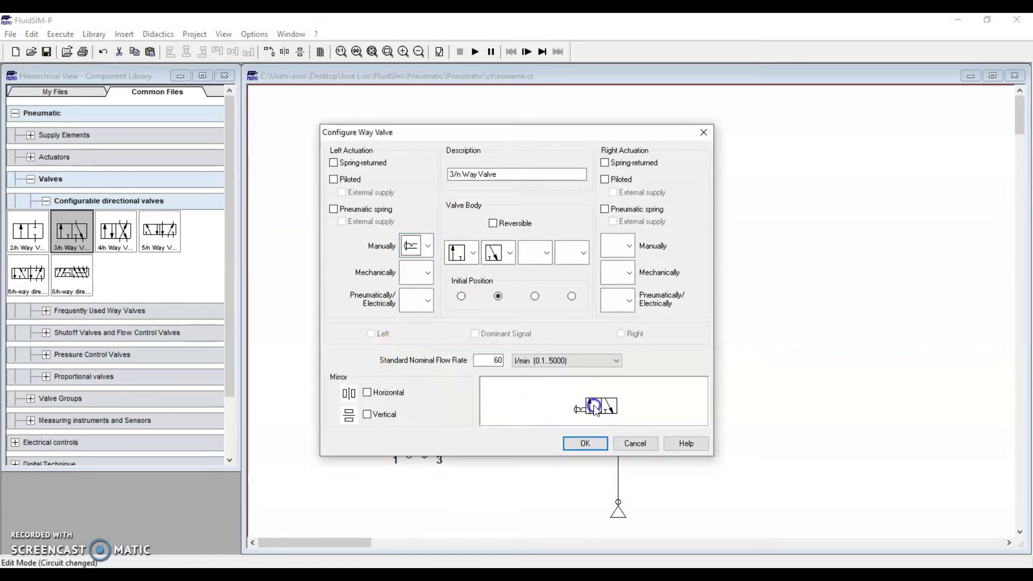
click(606, 163)
click(588, 443)
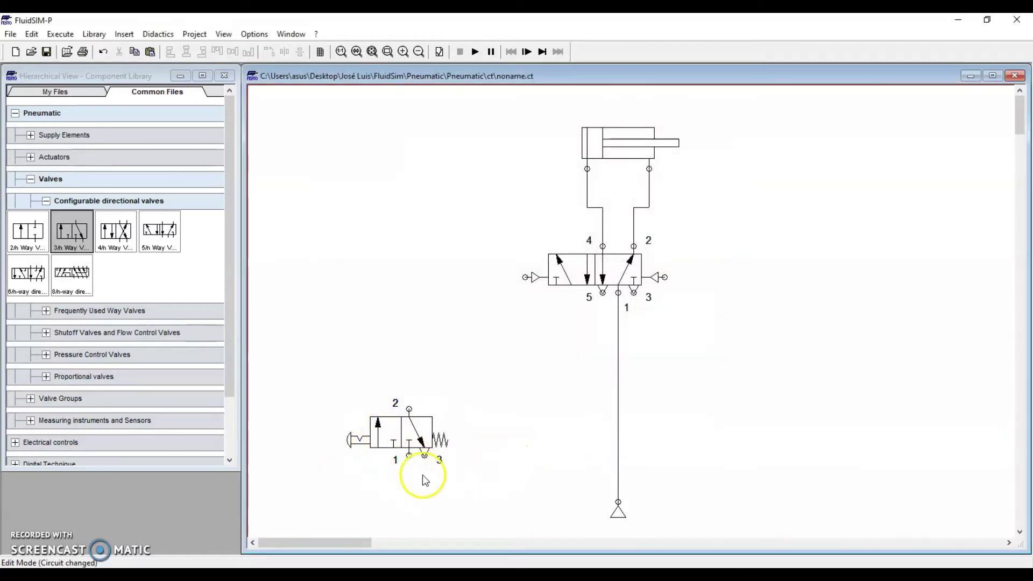
Step: Move the manual 3/n way valve slightly up and connect its port 1 to the compressed air supply line
drag(415, 438, 409, 467)
click(449, 499)
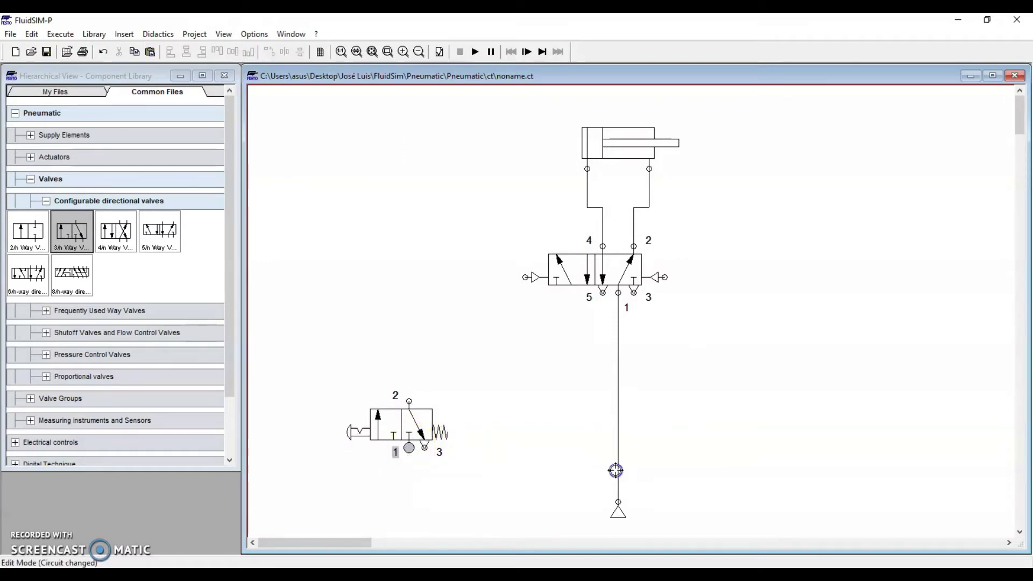
drag(618, 471, 618, 471)
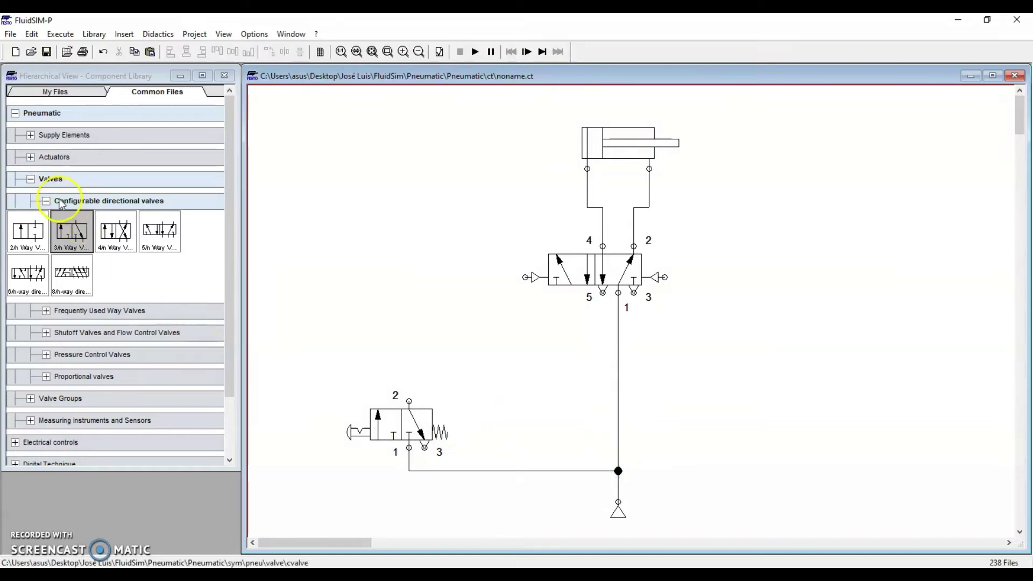
Step: Place a two pressure valve above the manual 3/n way valve and rotate it upright
click(46, 333)
scroll(137, 412, down, 1)
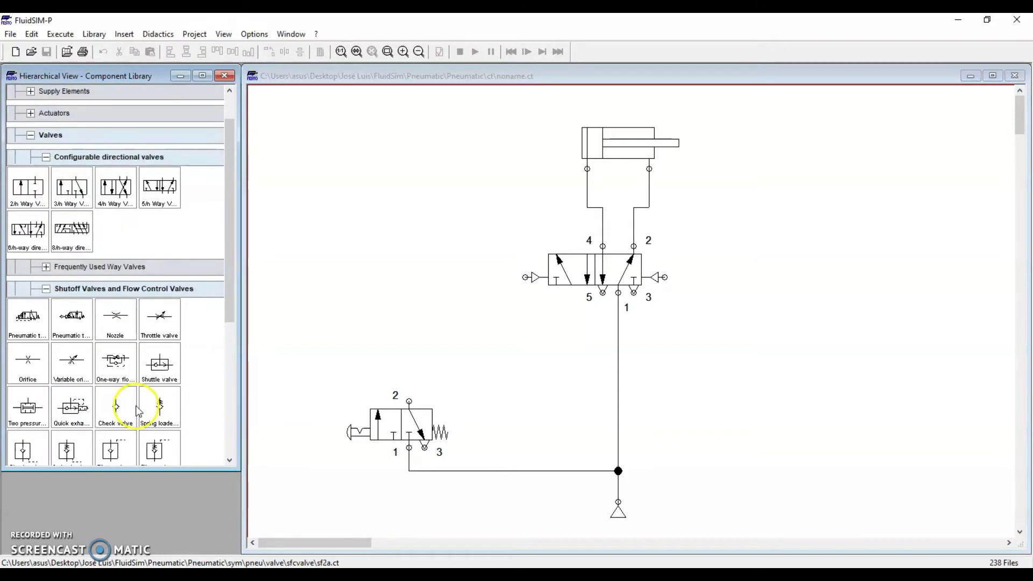
drag(32, 415, 397, 307)
right_click(400, 278)
mouse_move(463, 392)
click(595, 392)
click(329, 393)
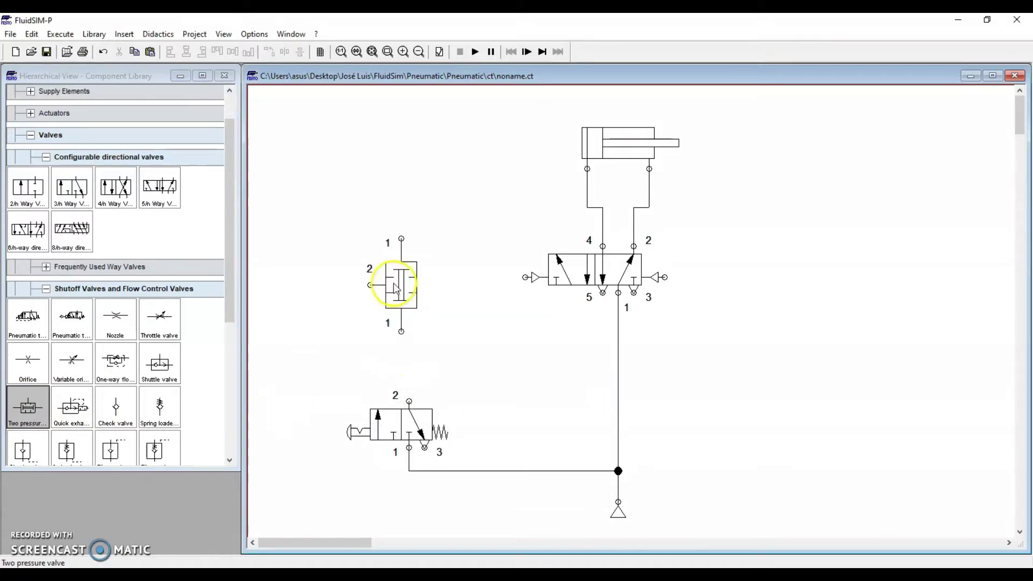
Step: Rotate the two pressure valve 180° and align its lower input with port 2 of the manual 3/n way valve
right_click(396, 289)
mouse_move(455, 395)
click(562, 410)
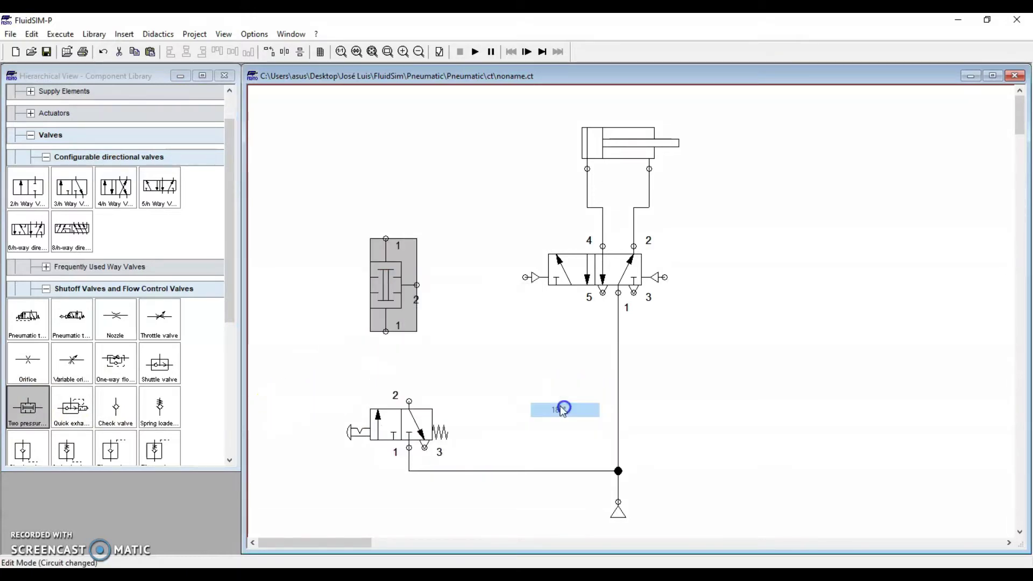
drag(394, 287, 418, 296)
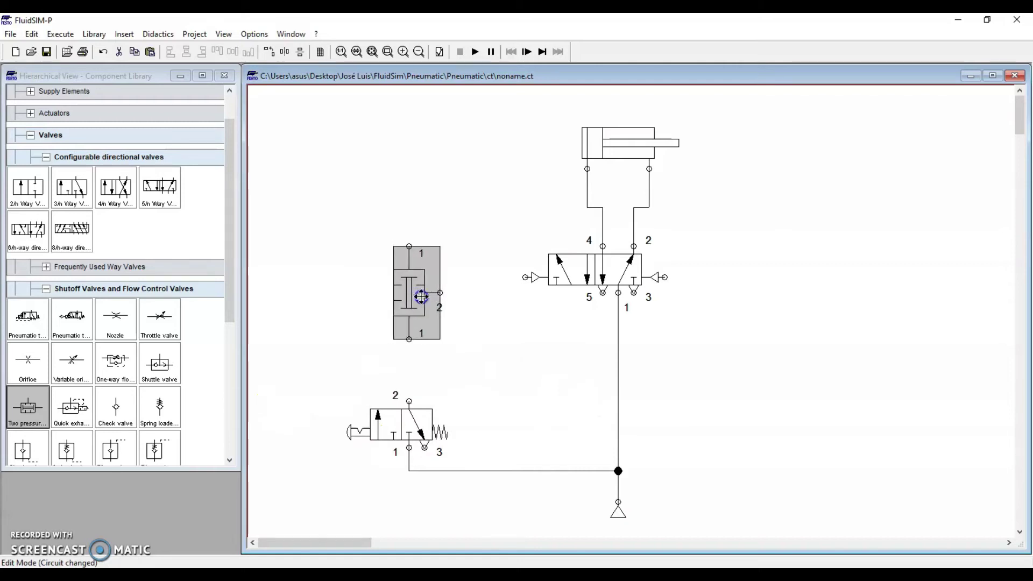
click(464, 364)
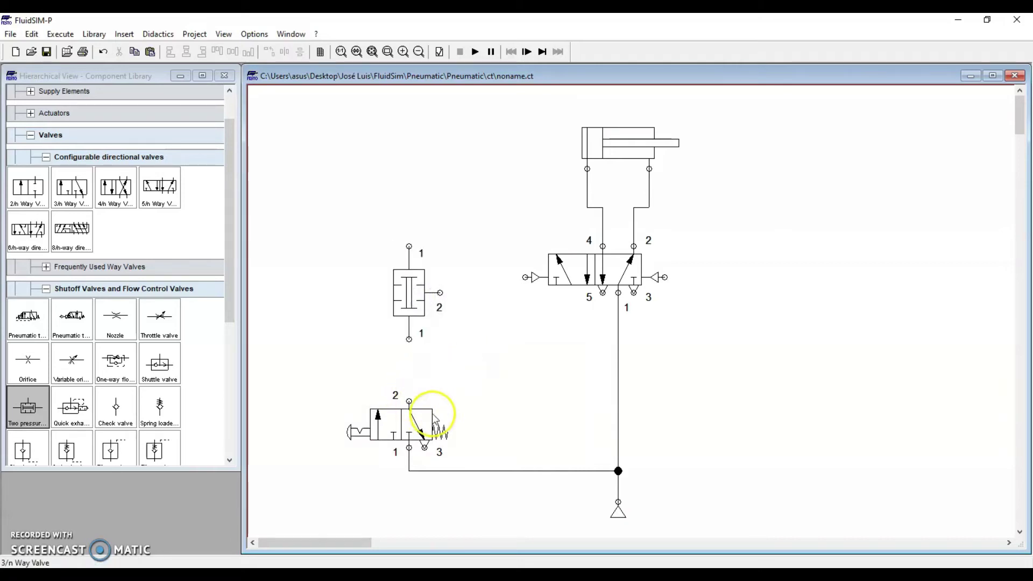
Step: Connect port 2 of the manual 3/n way valve to the two pressure valve's lower input and shift the two pressure valve slightly up
click(404, 415)
drag(409, 402, 410, 338)
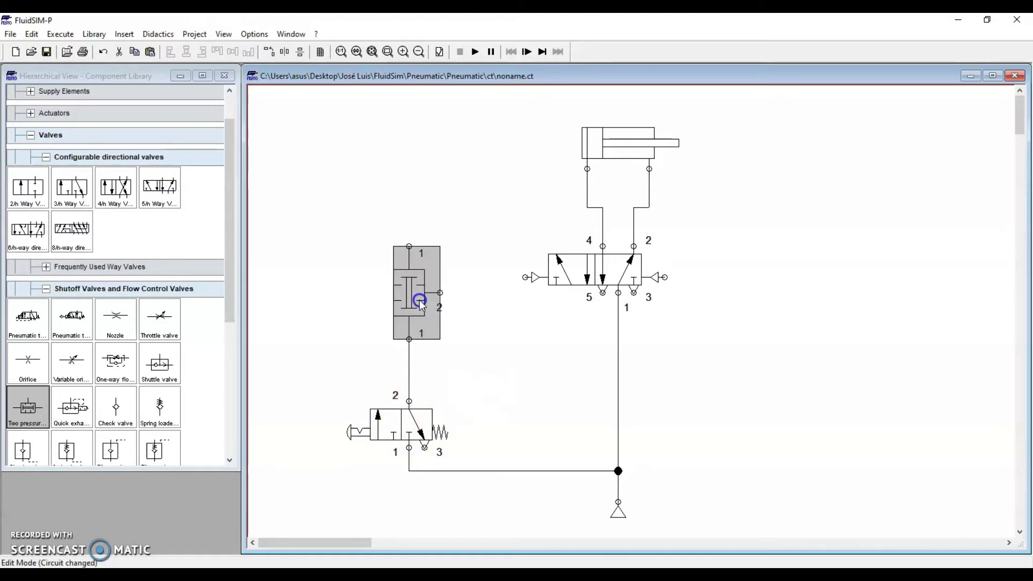
drag(415, 291, 420, 274)
click(471, 324)
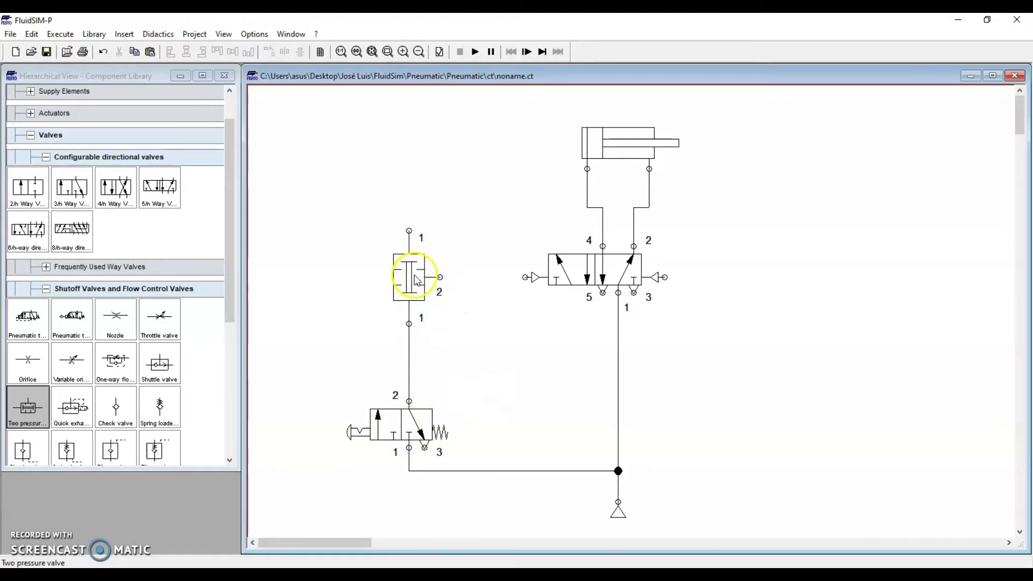
Step: Move the cylinder, the 5/n way valve and the two pressure valve down together
drag(365, 125, 748, 330)
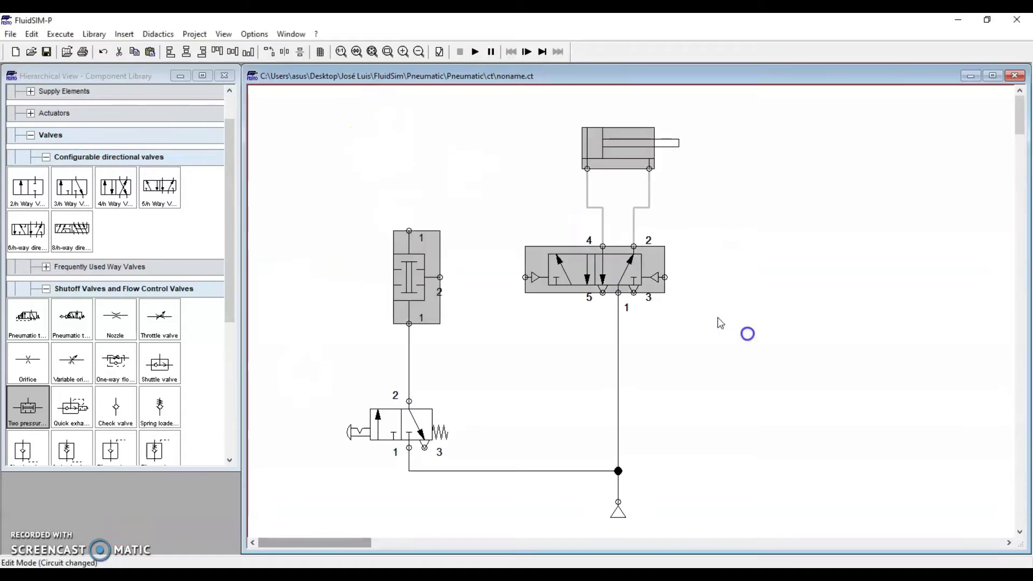
drag(616, 272, 616, 300)
click(776, 289)
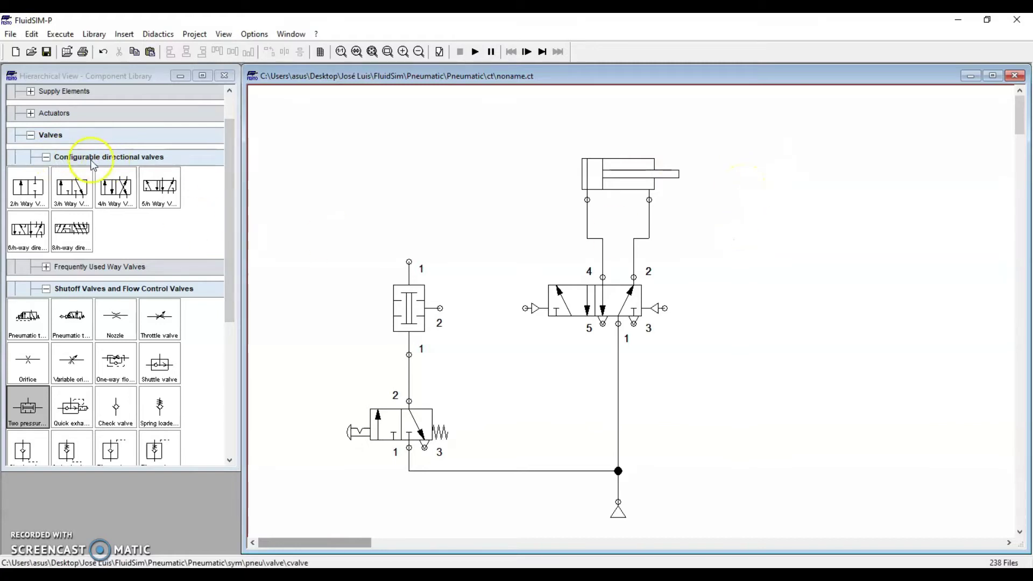
Step: Place a second 3/n way valve to the right of the supply line and set the exhaust terminator on its port 3
drag(71, 187, 762, 388)
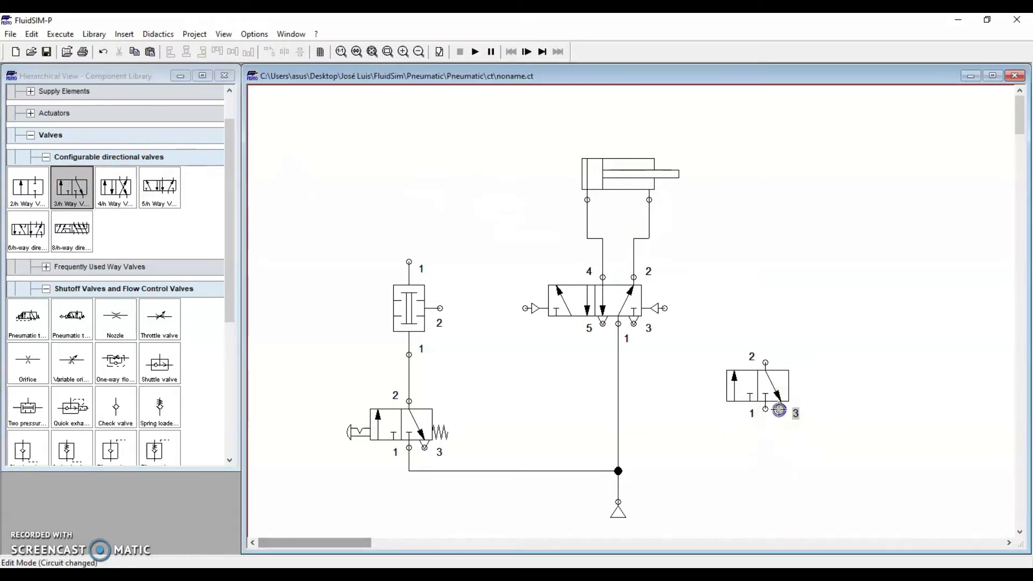
double_click(781, 410)
click(499, 332)
click(517, 376)
click(464, 367)
Step: Configure the second 3/n way valve with a mechanical roller as left actuation and a spring return on the right
double_click(750, 393)
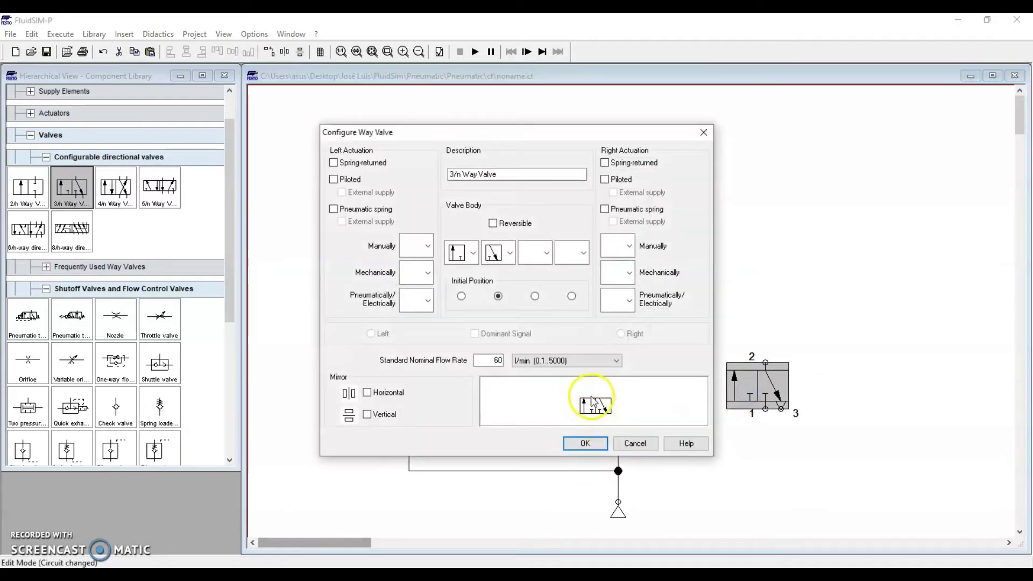
click(429, 276)
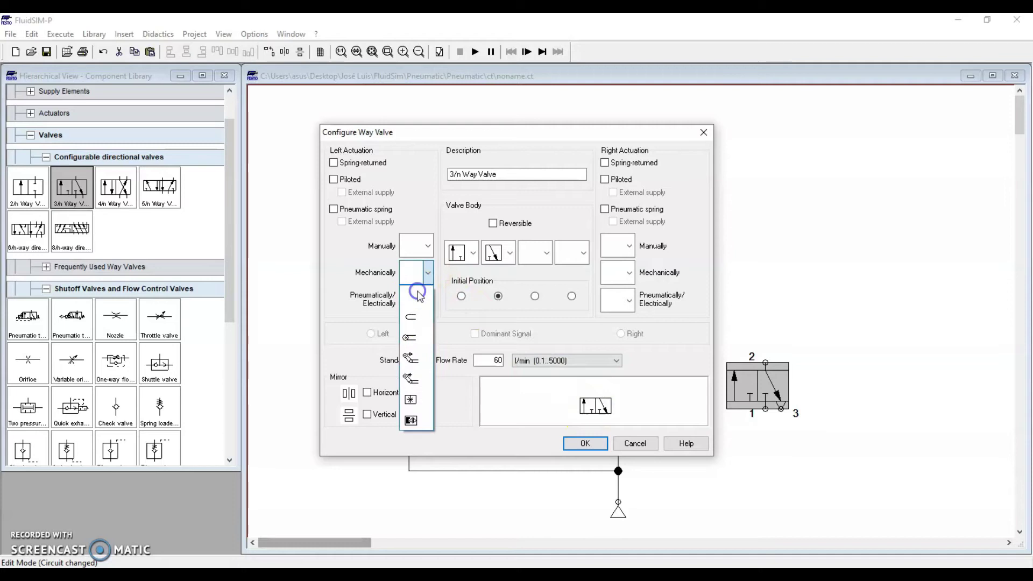
click(416, 334)
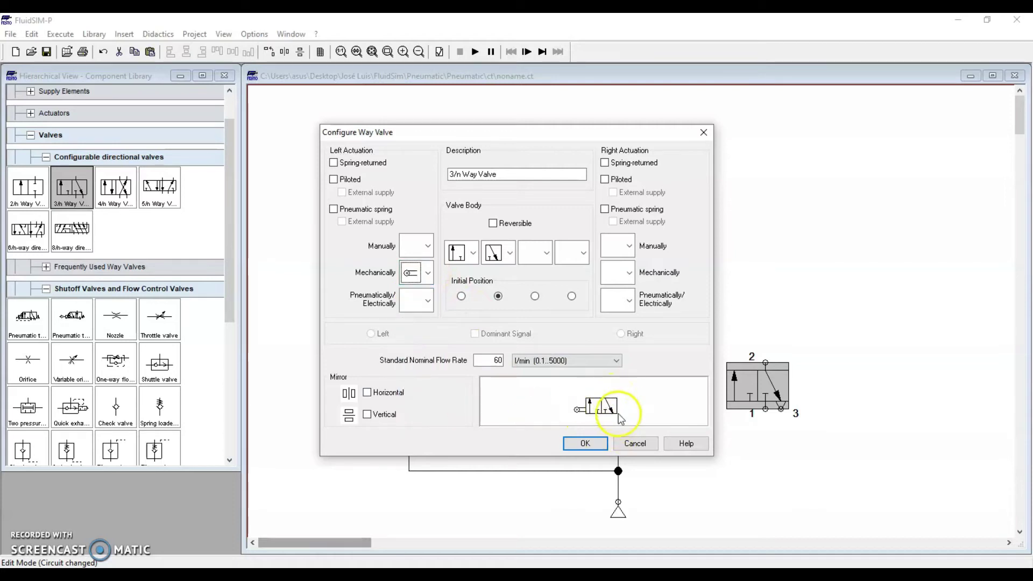
click(606, 164)
click(581, 444)
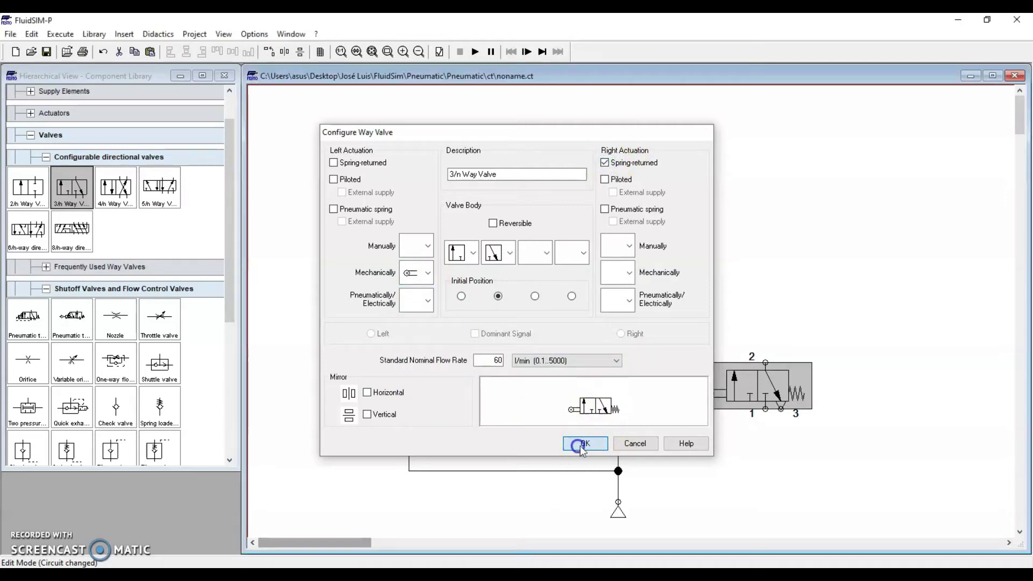
Step: Shift the roller-operated 3/n way valve down and left, and place a copy of it higher up on the right
drag(758, 388, 728, 412)
right_click(718, 412)
click(764, 263)
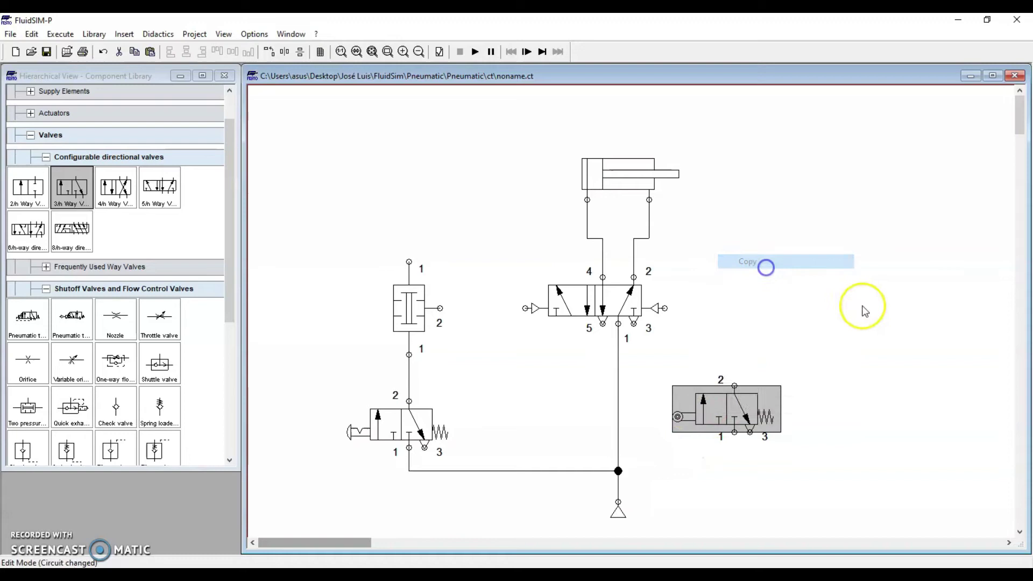
right_click(856, 281)
click(902, 319)
drag(699, 346, 856, 298)
click(841, 495)
click(855, 392)
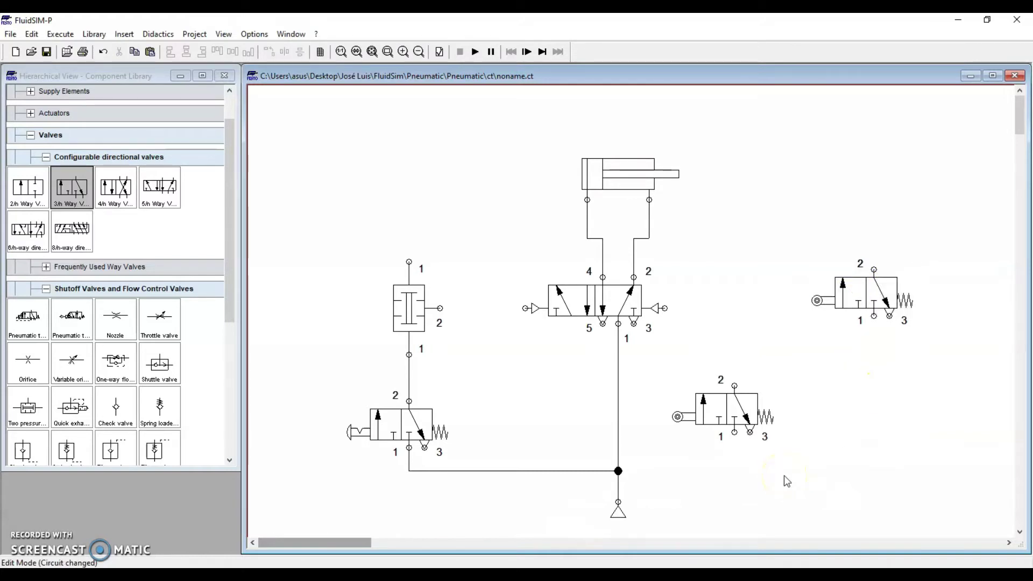
Step: Connect port 1 of both roller-operated 3/n way valves to the common supply line
drag(734, 432, 619, 471)
drag(874, 316, 734, 471)
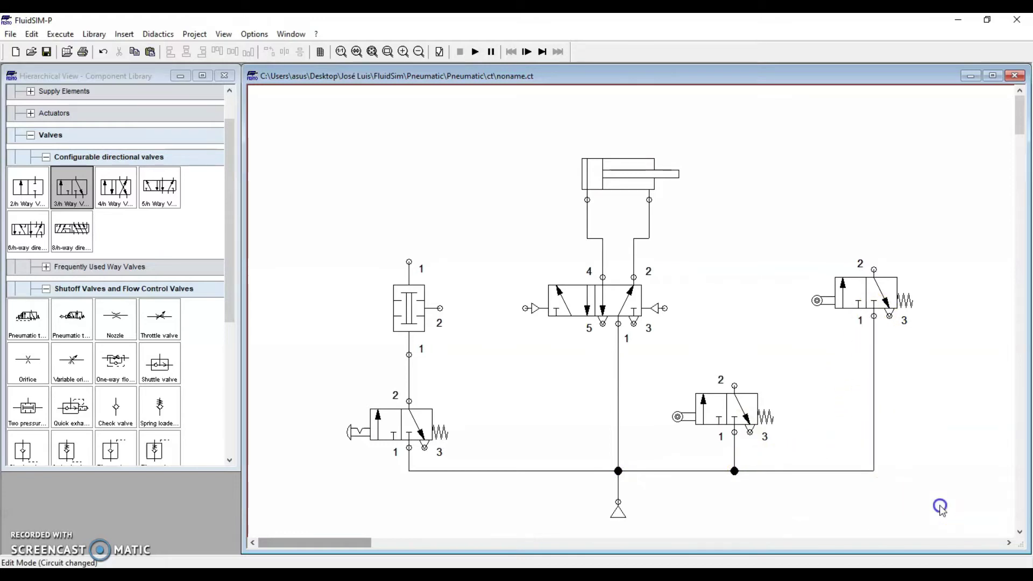
click(728, 409)
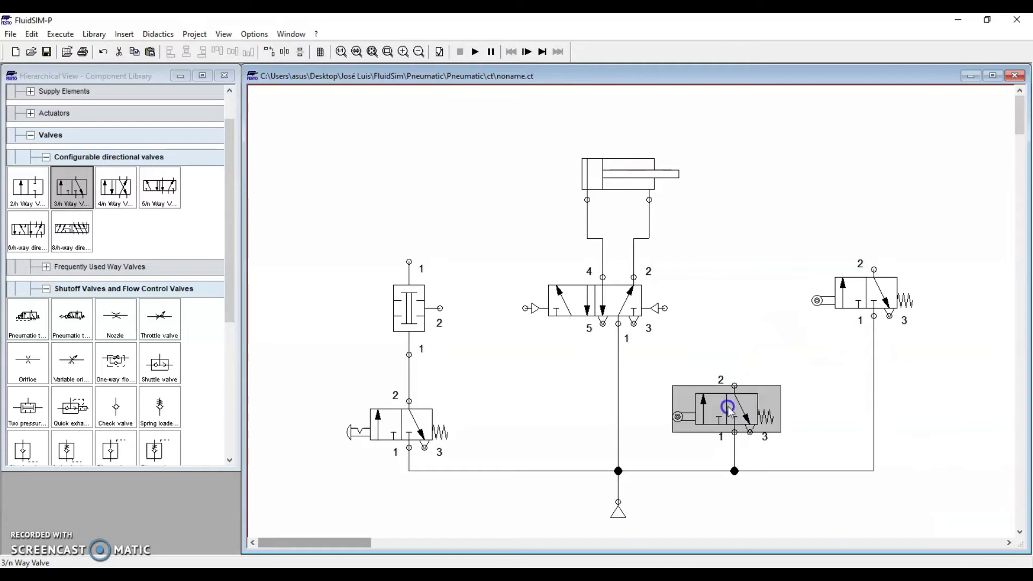
click(729, 338)
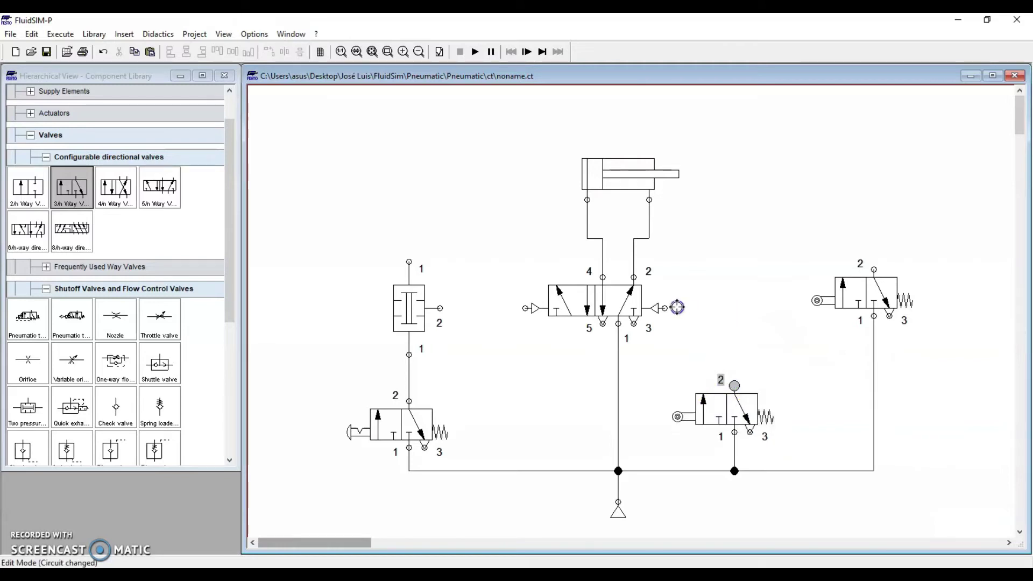
Step: Connect port 2 of the lower roller valve to the 5/n way valve's right pilot port and make it a control line
drag(669, 308, 669, 307)
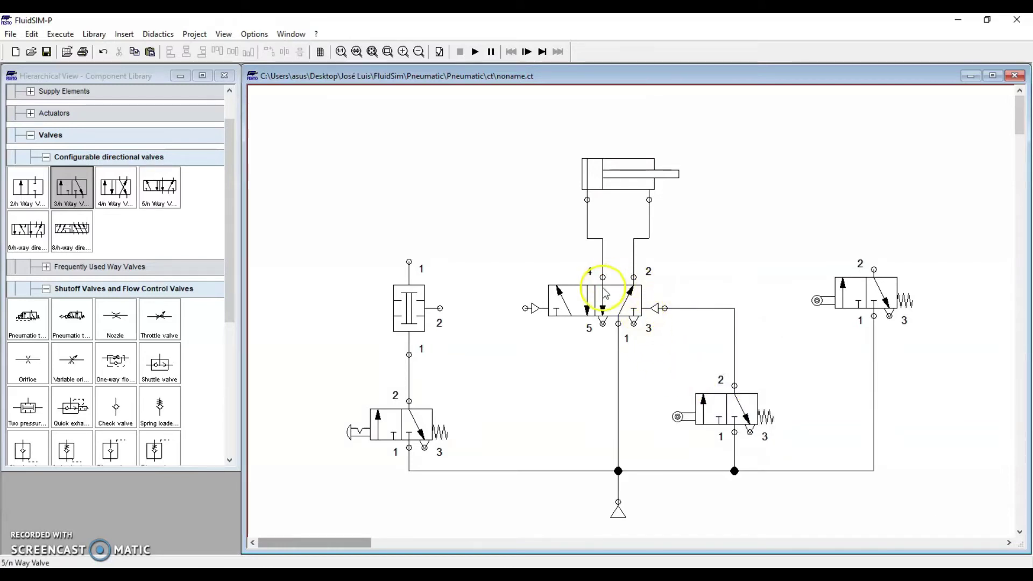
double_click(700, 308)
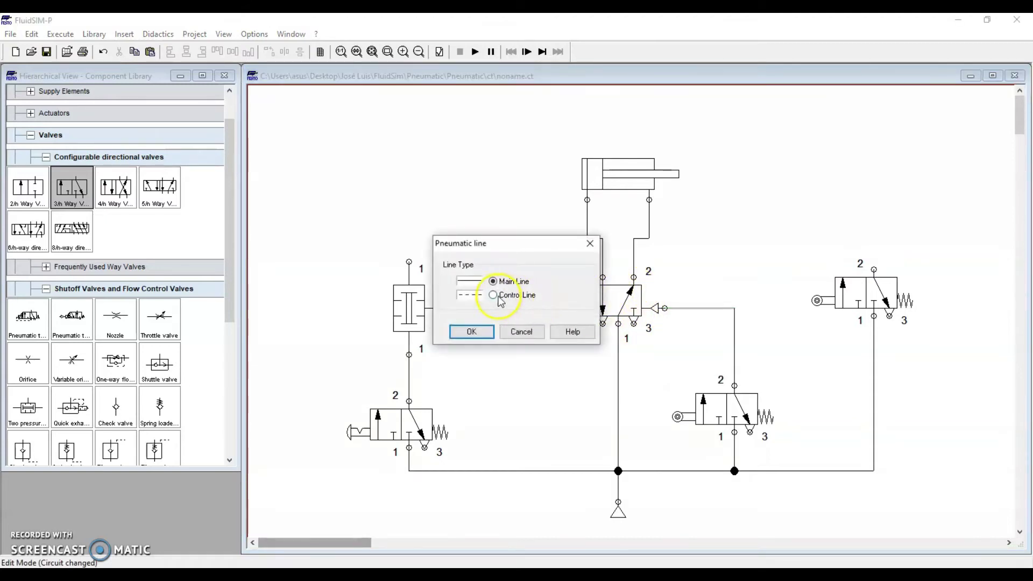
click(487, 332)
click(732, 269)
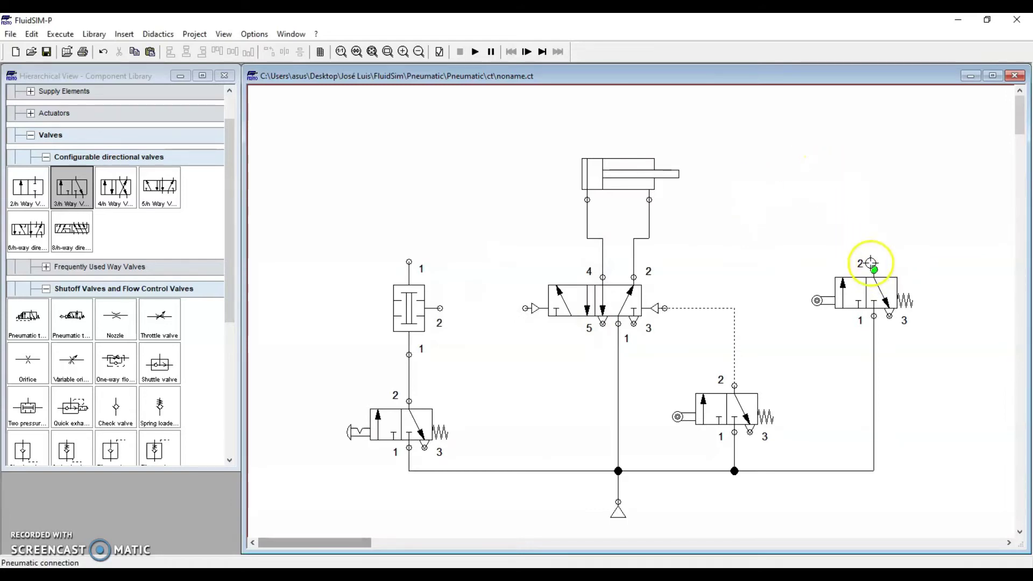
Step: Connect port 2 of the upper roller valve to the two pressure valve's upper input, routed above the cylinder as a control line
click(875, 268)
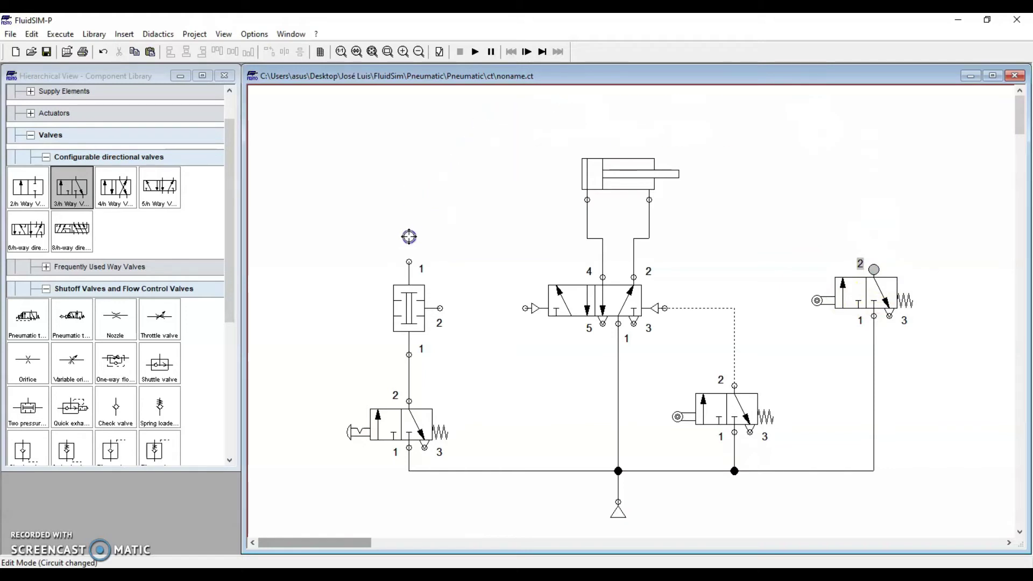
drag(409, 261, 410, 262)
click(534, 246)
drag(535, 246, 535, 129)
double_click(548, 129)
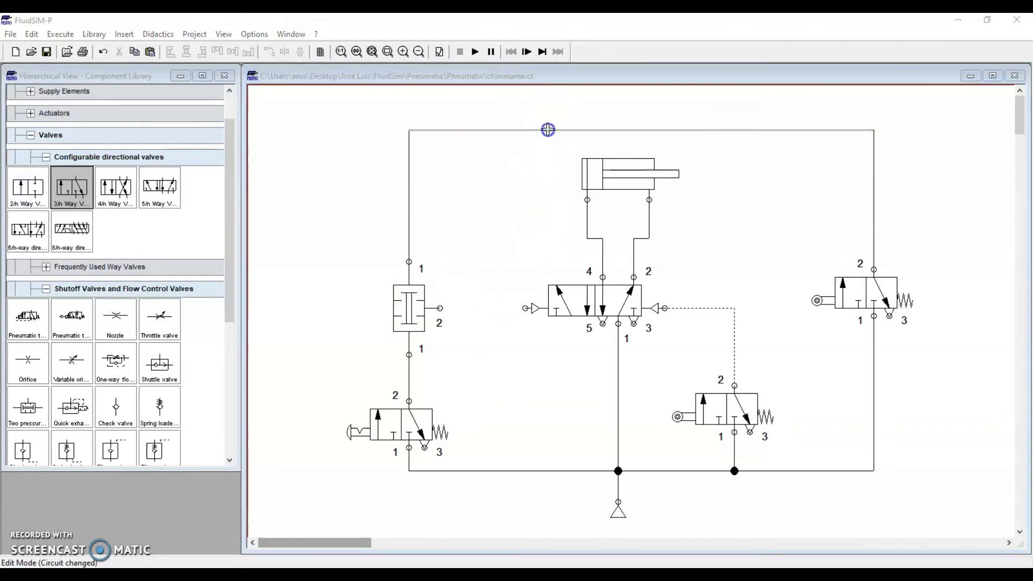
click(493, 334)
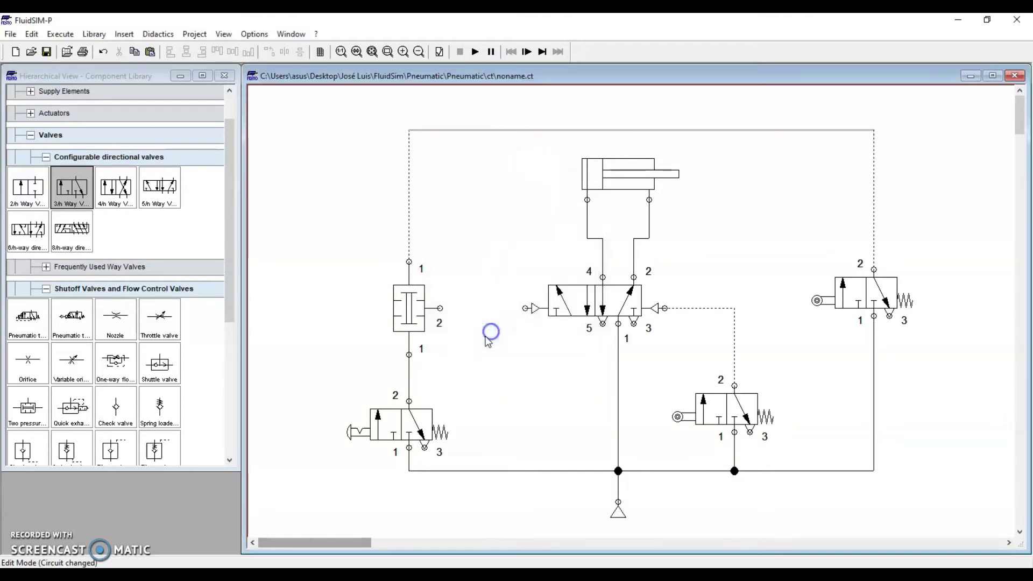
Step: Change the line between the manual 3/n way valve and the two pressure valve to a control line
double_click(410, 373)
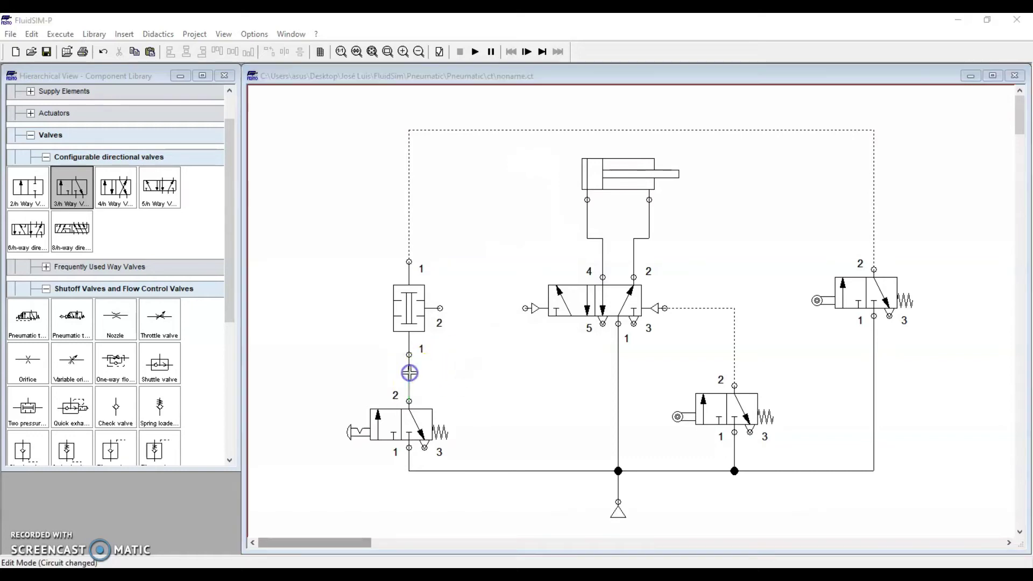
click(493, 296)
click(472, 331)
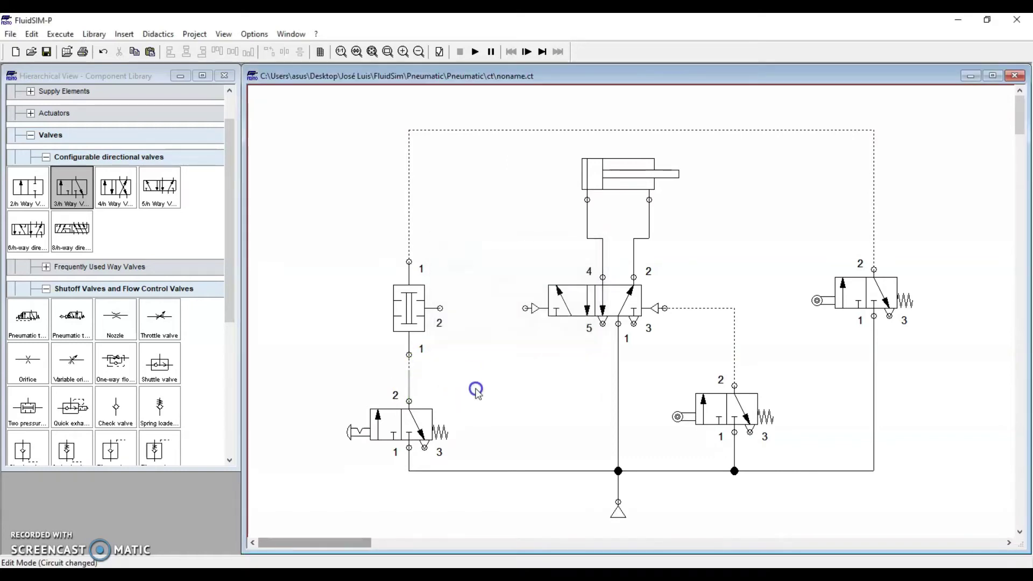
Step: Connect the two pressure valve's output 2 to the 5/n way valve's left pilot port and make it a control line
click(441, 308)
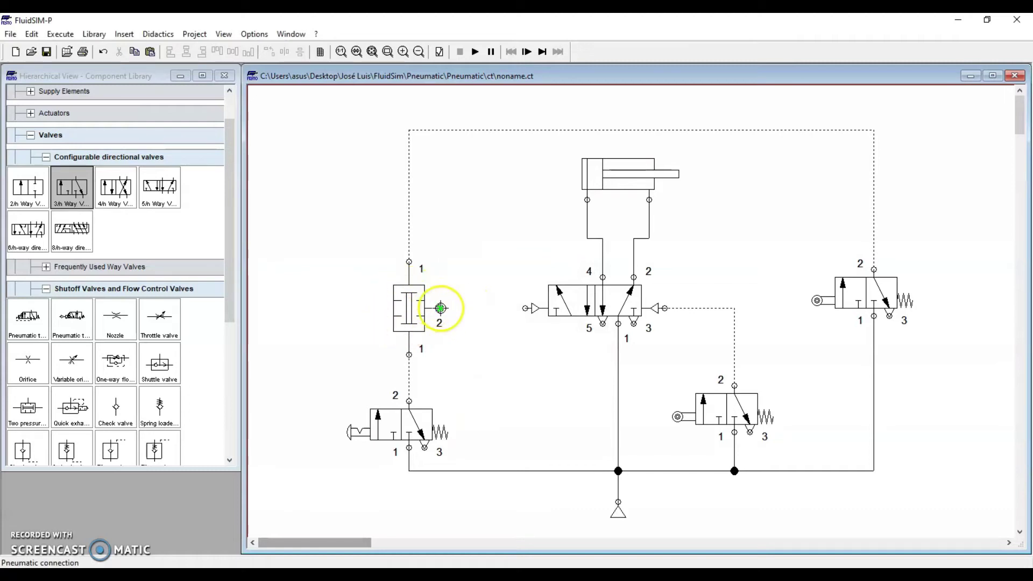
drag(525, 308, 526, 308)
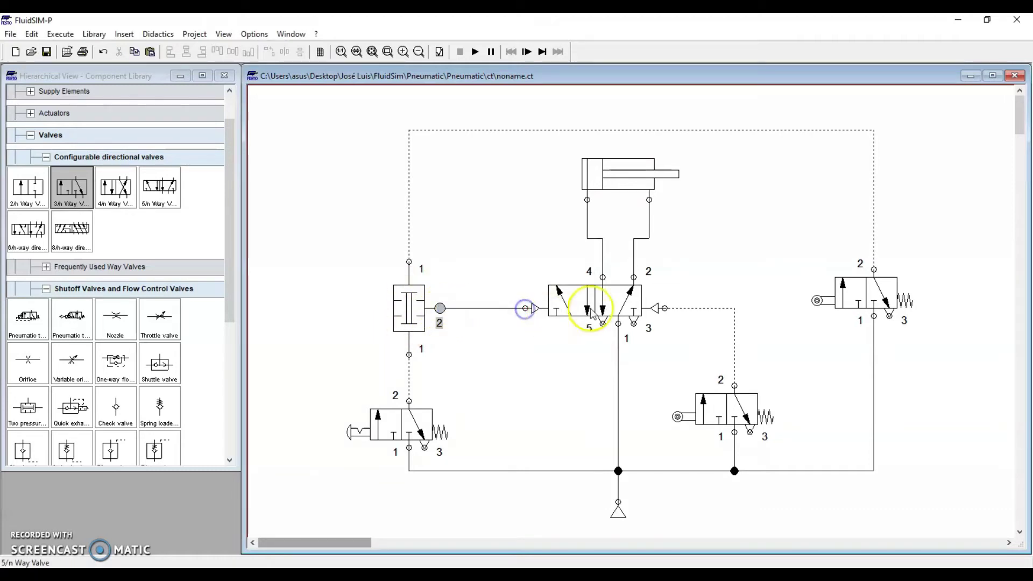
click(544, 365)
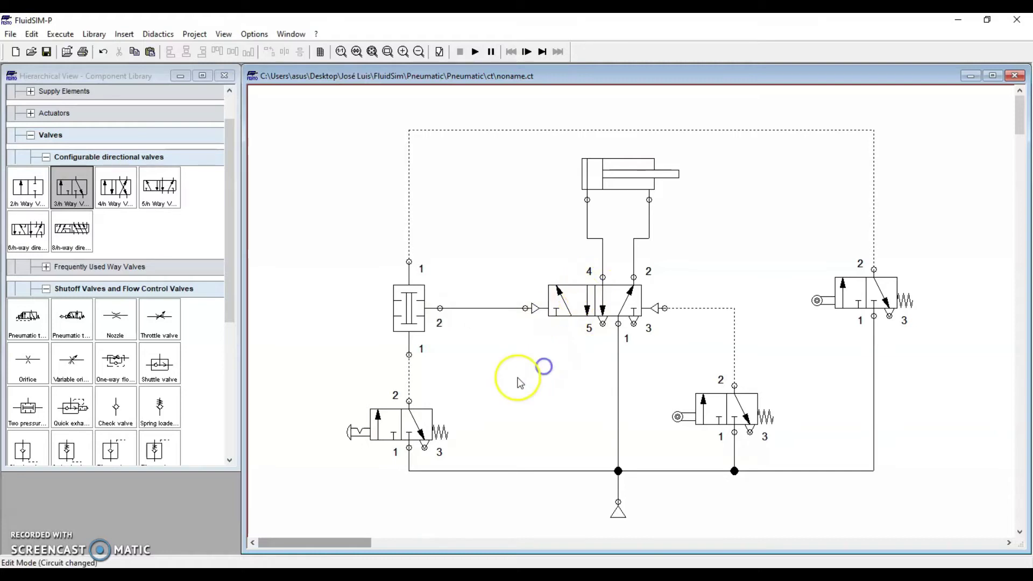
double_click(491, 308)
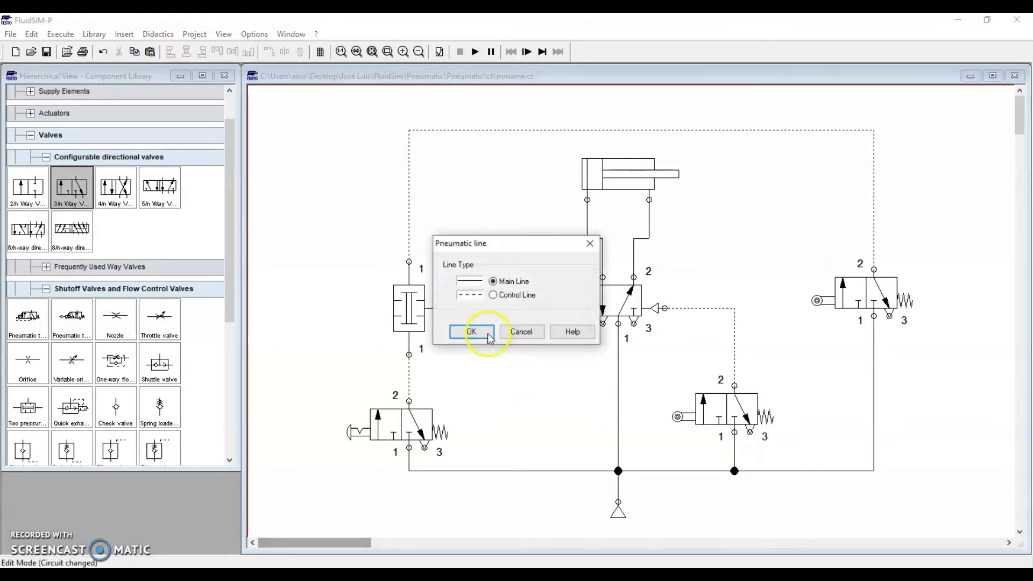
click(493, 295)
click(471, 332)
click(503, 383)
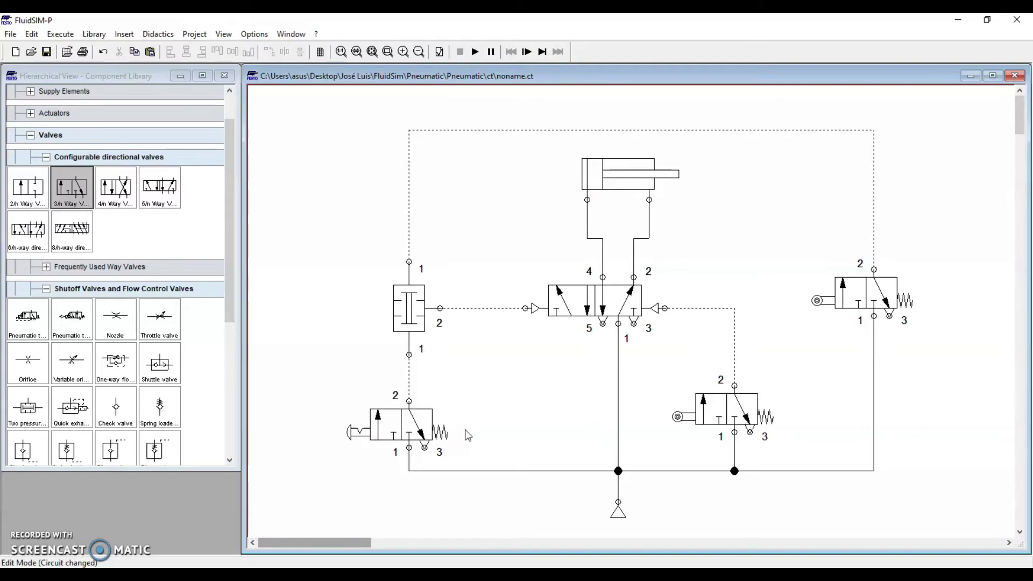
click(677, 417)
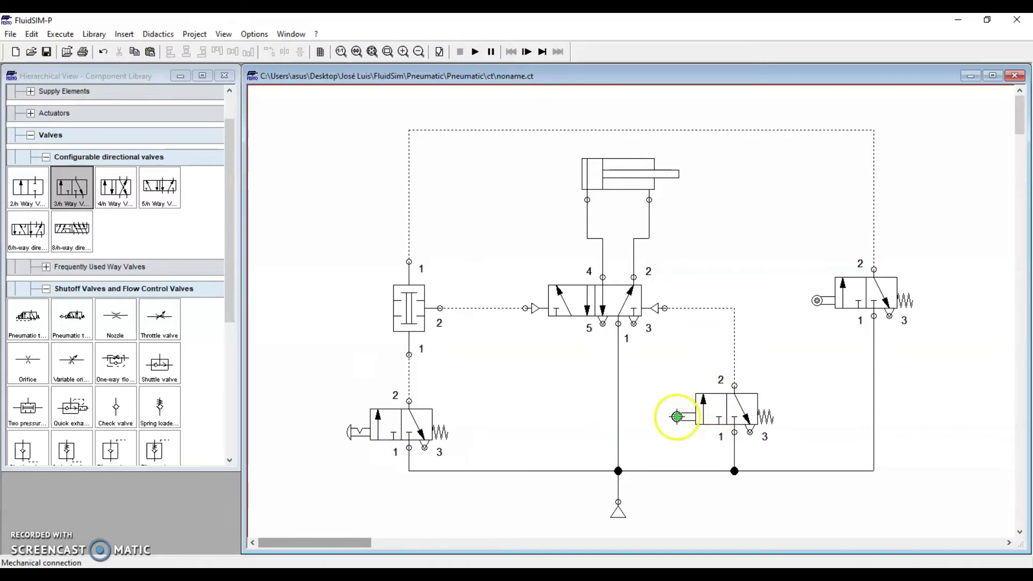
click(775, 377)
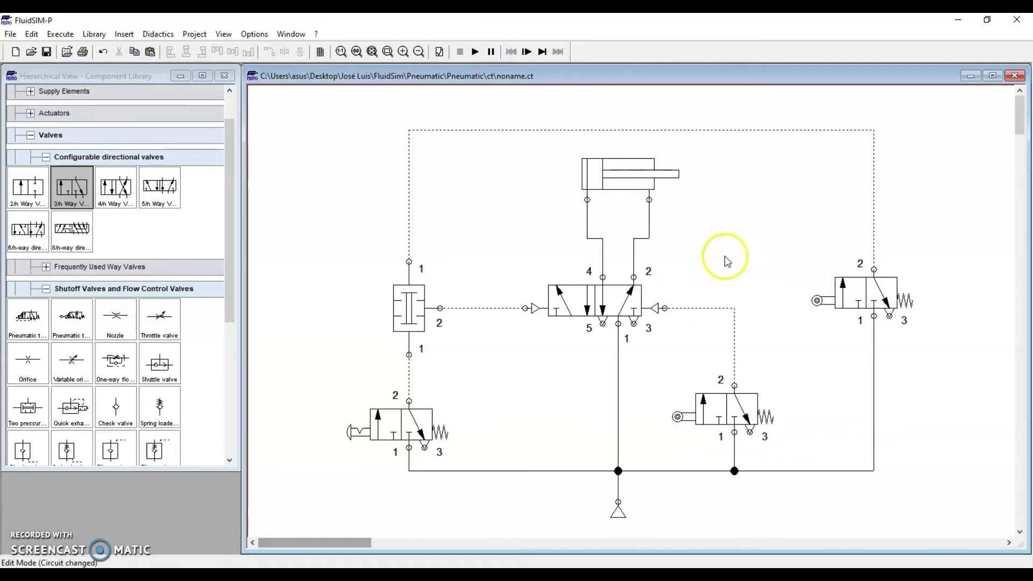
Step: Set the double acting cylinder's maximum stroke to 1000 mm
double_click(631, 183)
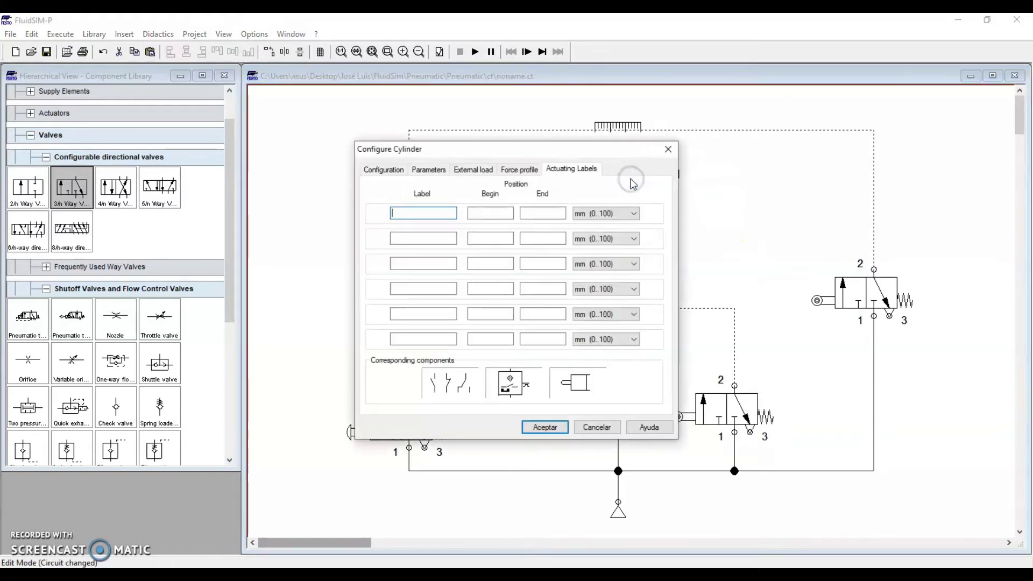
click(437, 171)
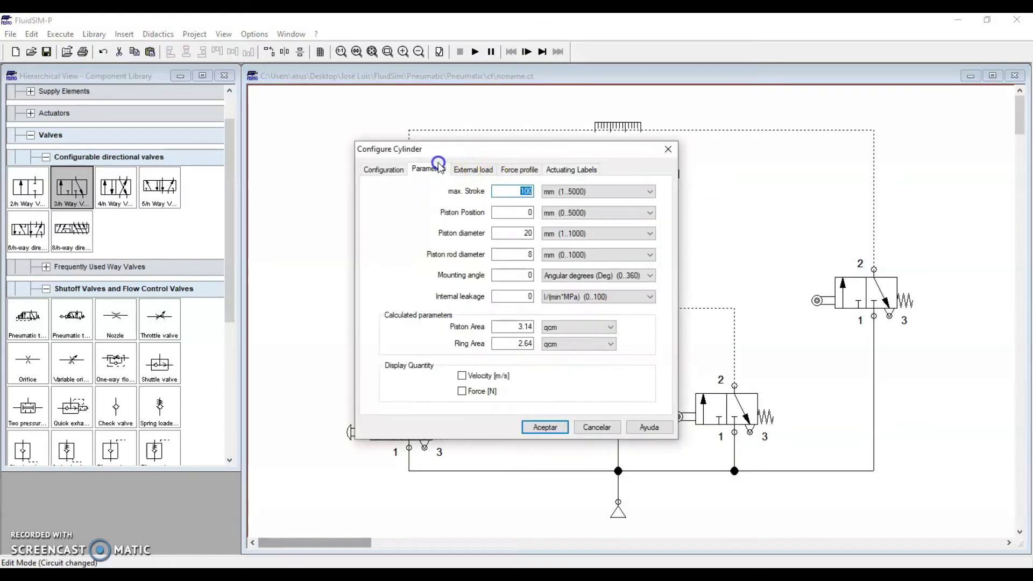
click(510, 195)
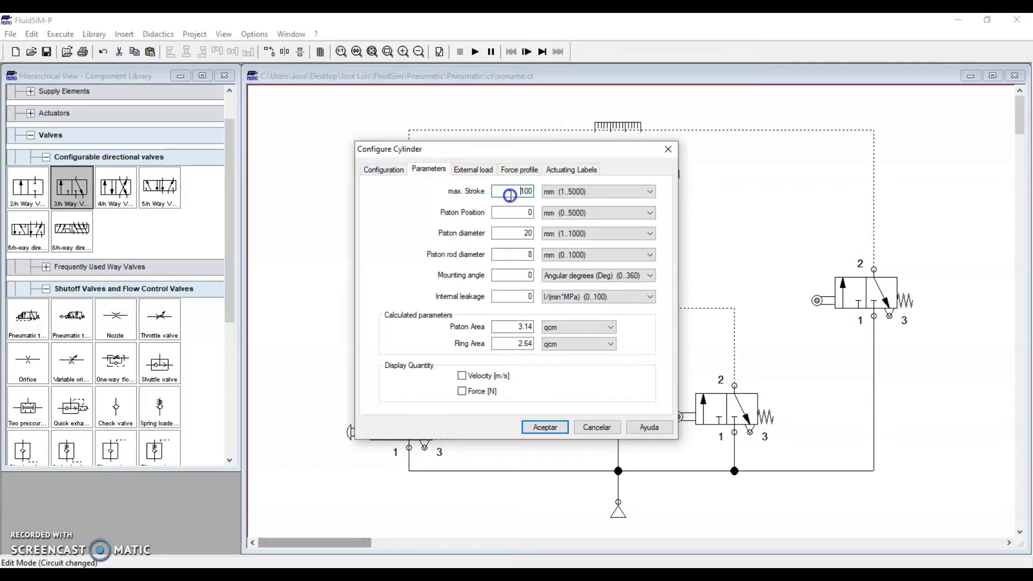
drag(511, 191, 537, 192)
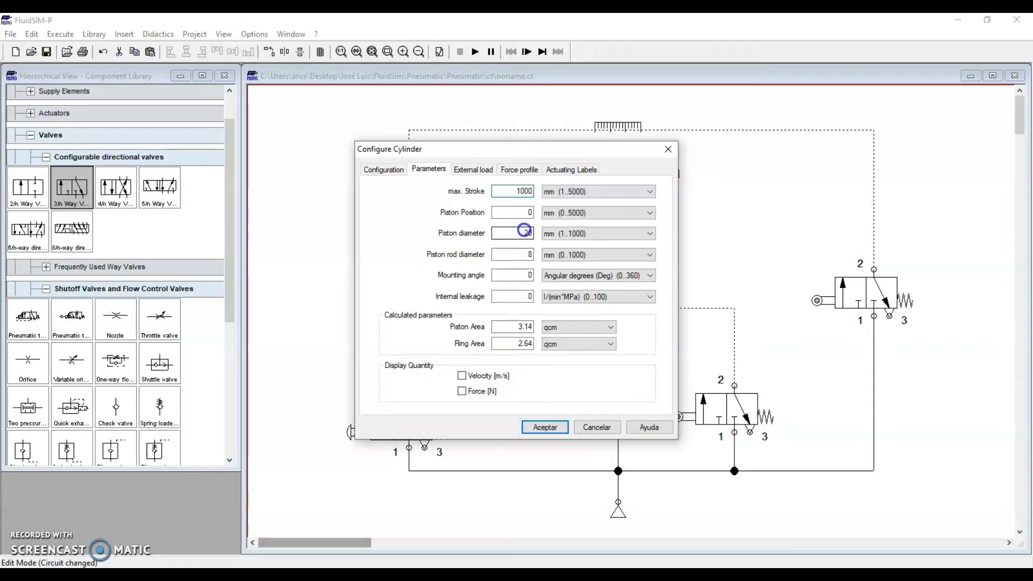
Step: Add cylinder actuating labels A1 from 0 to 0 mm and A2 from 1000 to 1000 mm
click(584, 171)
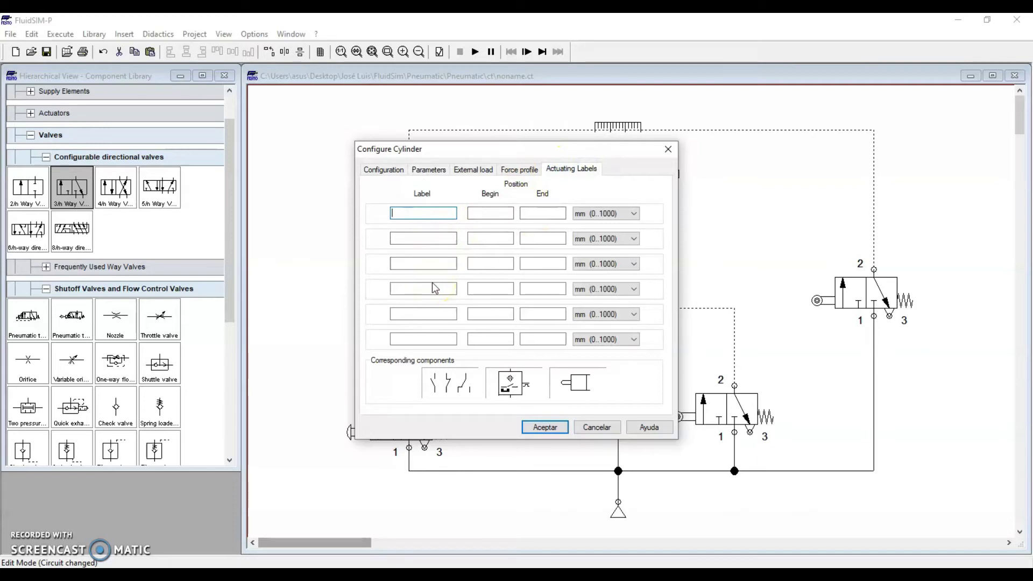
text(A1)
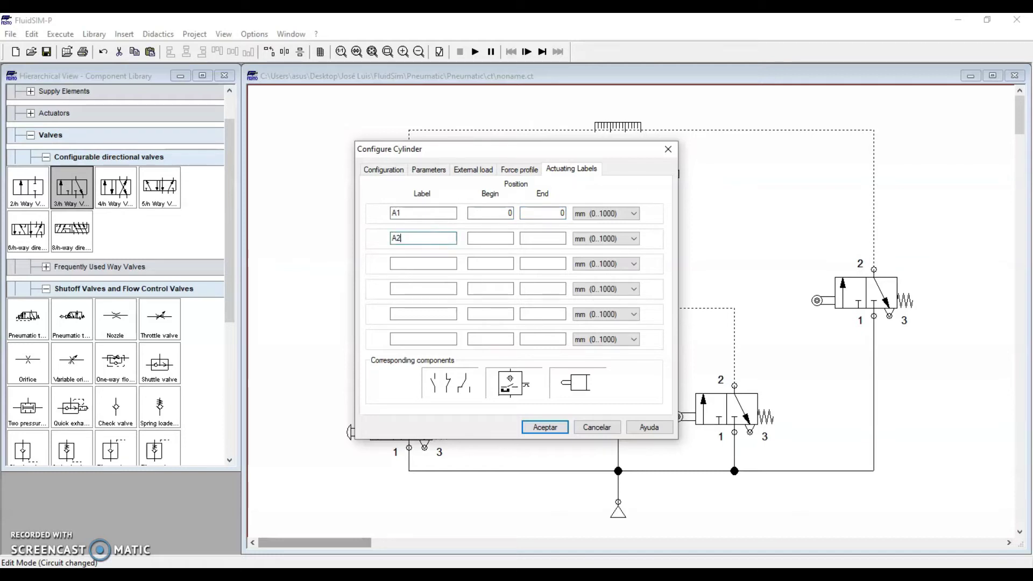
key(Tab)
text(1)
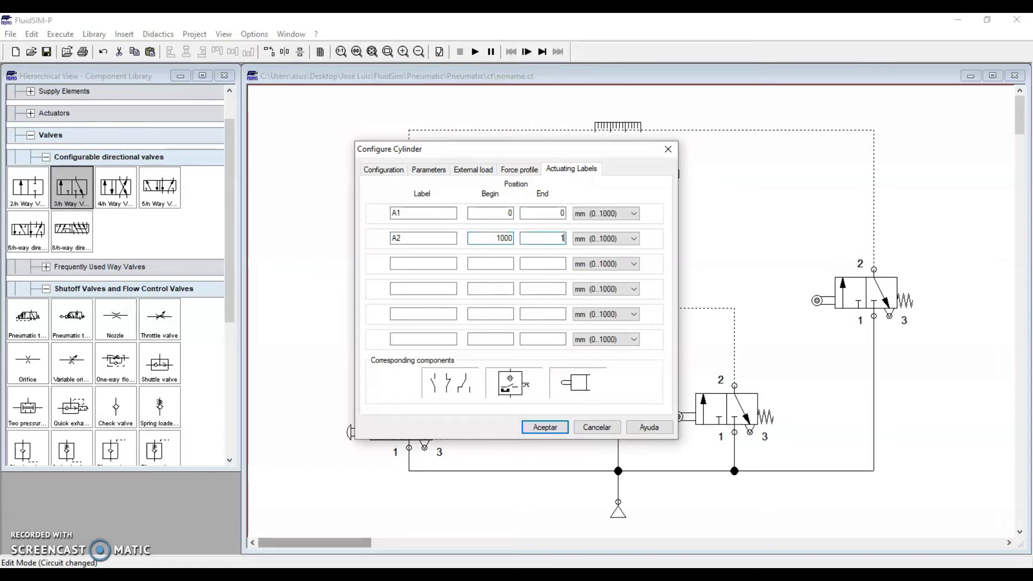
text(000)
key(Return)
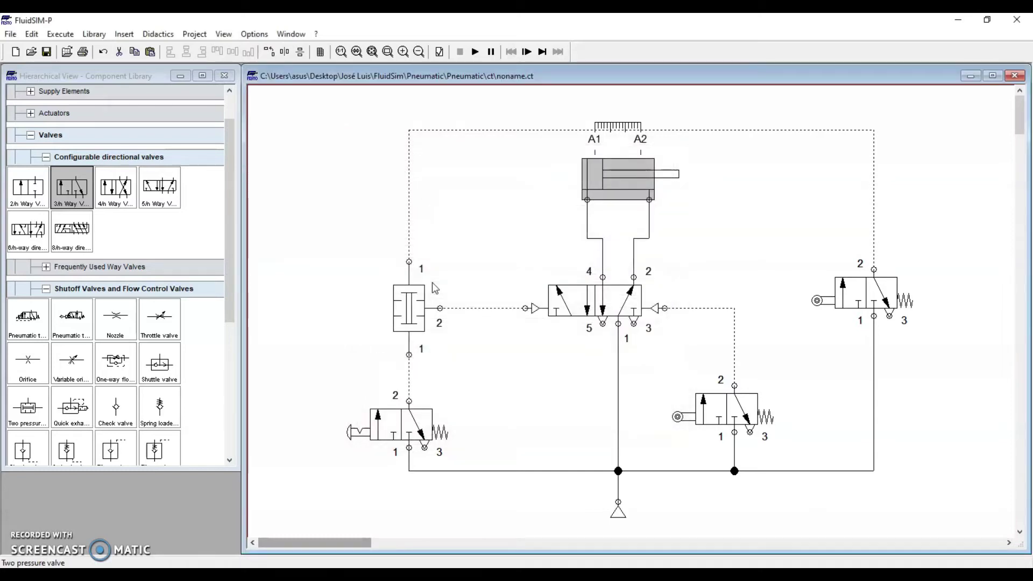
Step: Raise the top control line clear of the distance rule and move the rule right so A1 aligns with the piston rod's end
drag(666, 131, 668, 97)
click(712, 139)
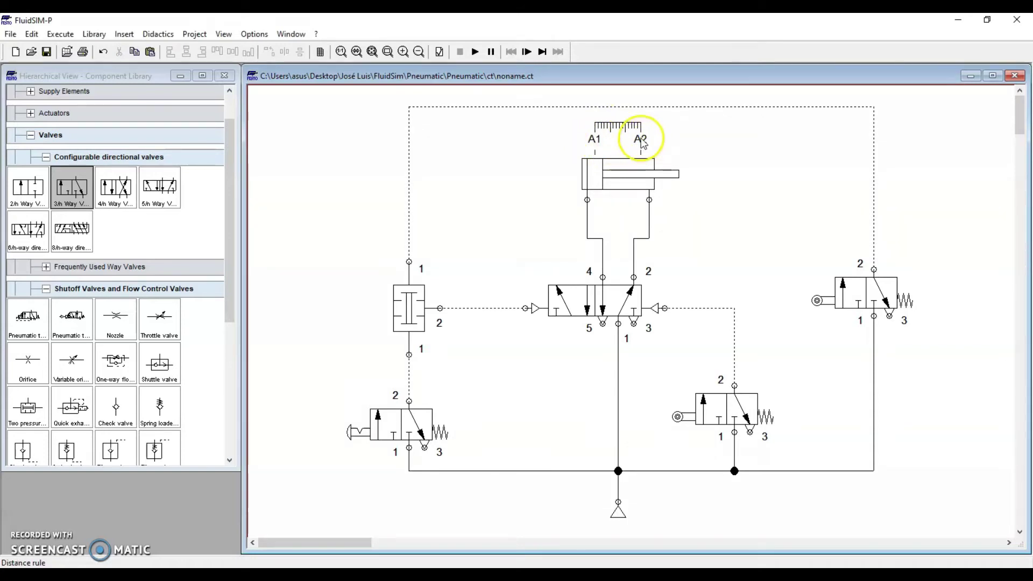
mouse_move(625, 131)
drag(623, 133, 703, 131)
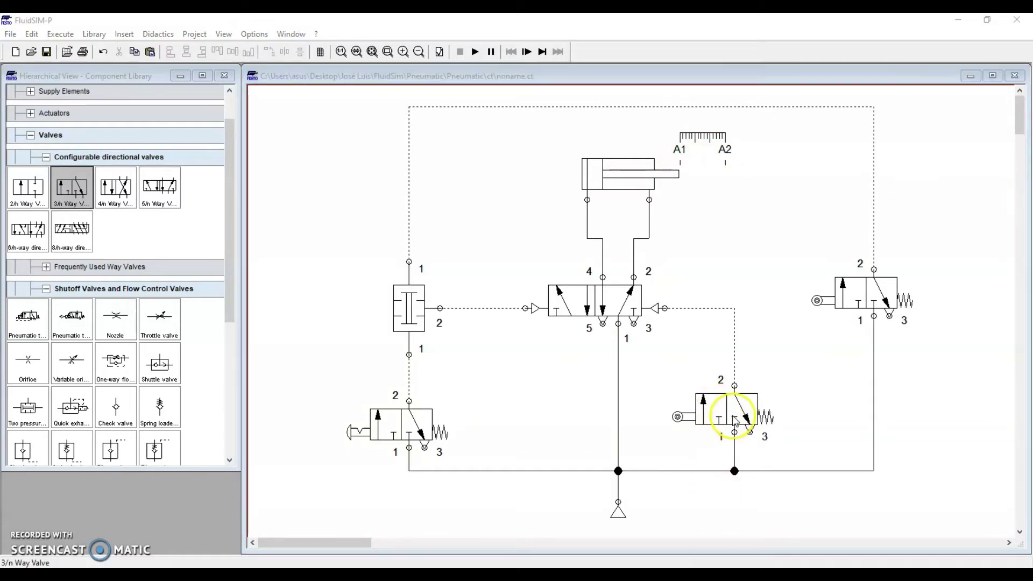
Step: Label the lower roller valve's mechanical connection A2 and the upper roller valve's mechanical connection A1
double_click(679, 417)
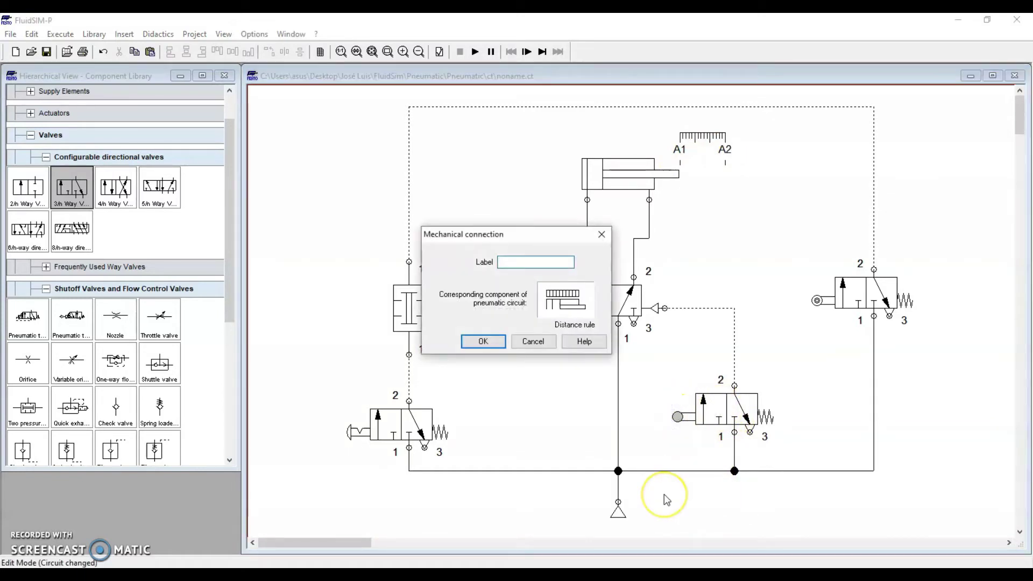
key(Return)
double_click(819, 301)
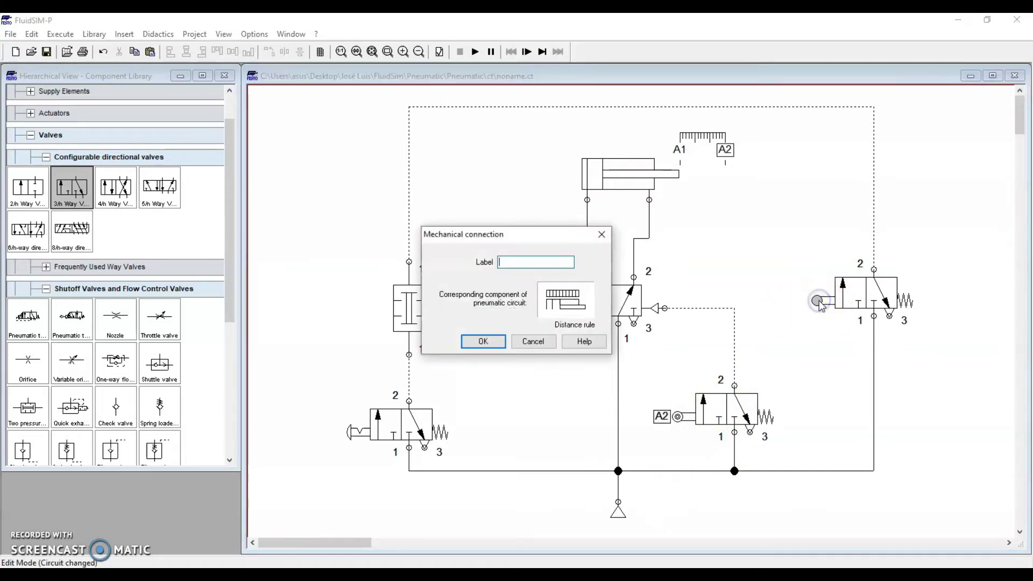
key(Return)
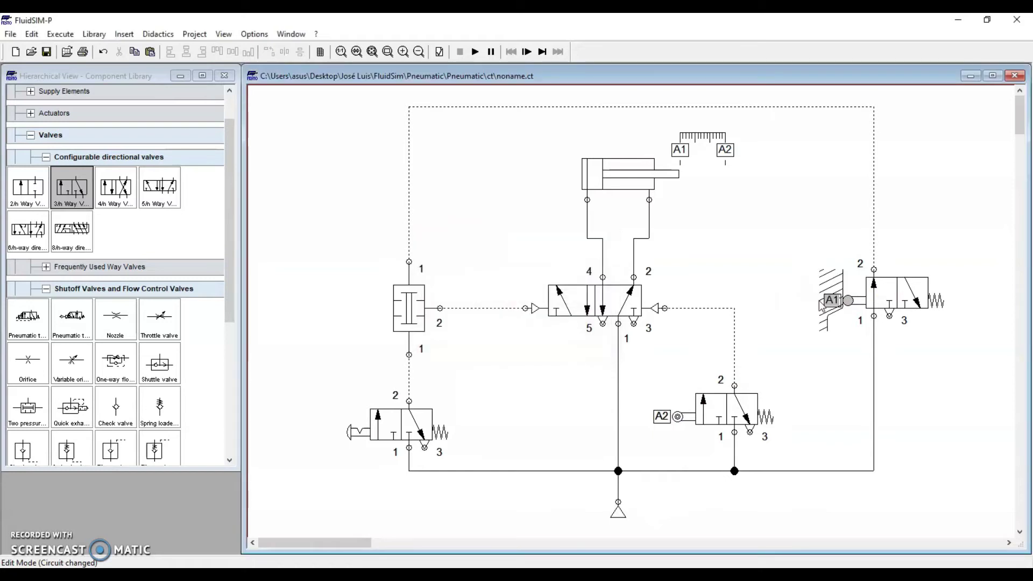
click(735, 388)
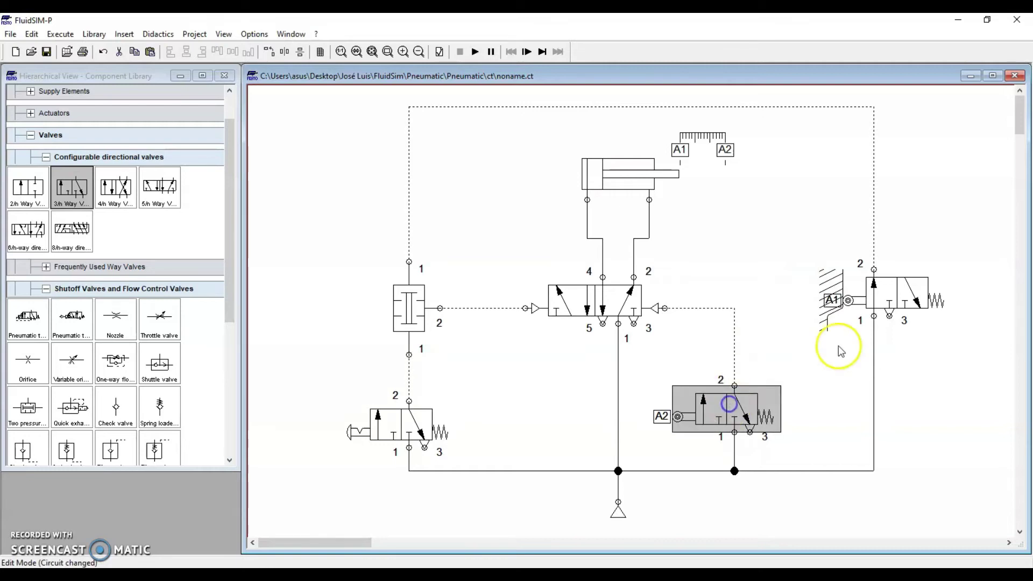
click(853, 291)
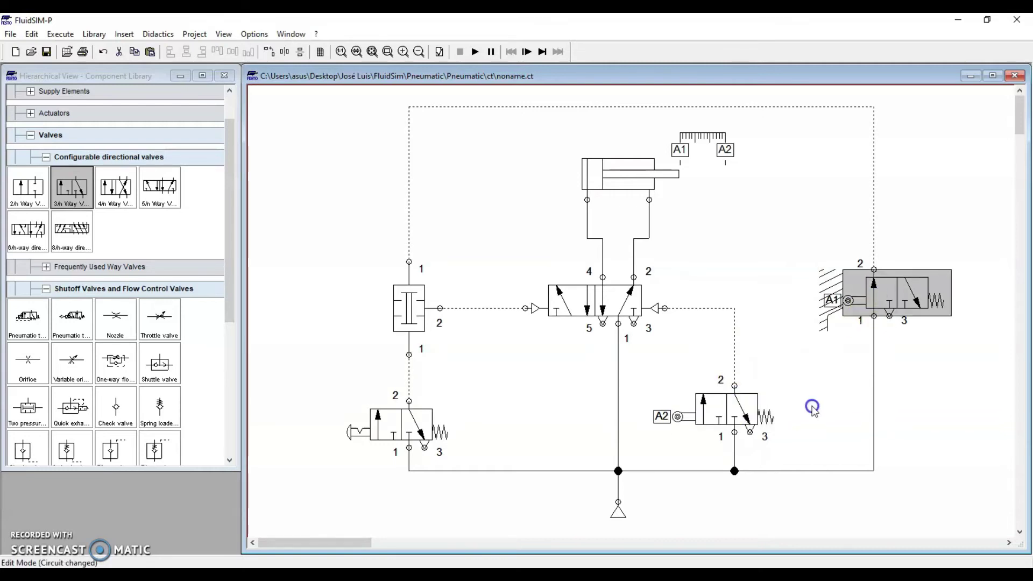
Step: Review the finished circuit, picking out the double acting cylinder, the 5/n way valve, and the manual and roller-operated 3/n way valves
drag(1000, 107, 327, 490)
scroll(380, 522, up, 5)
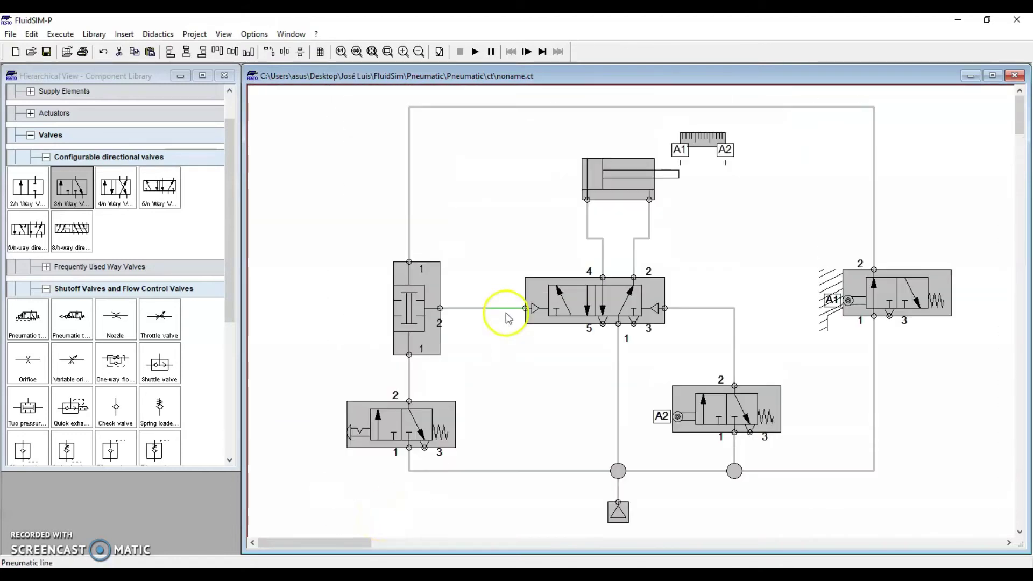
click(495, 247)
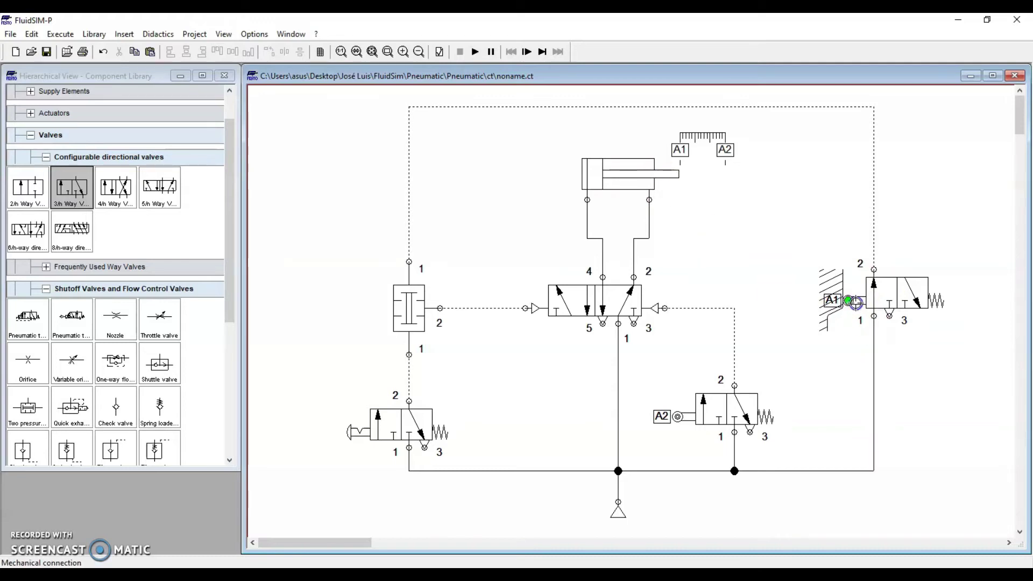
click(771, 389)
click(663, 396)
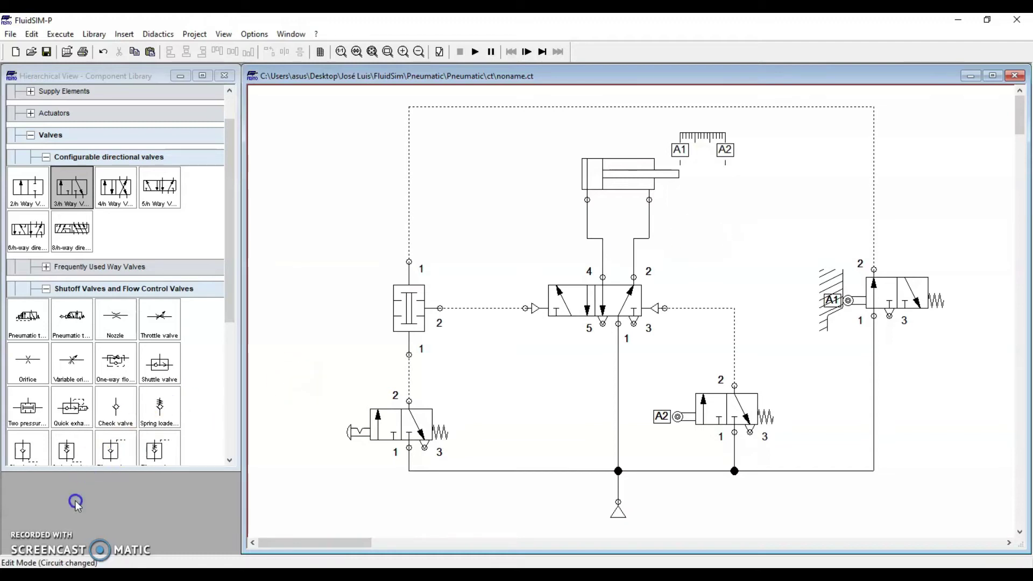
click(418, 367)
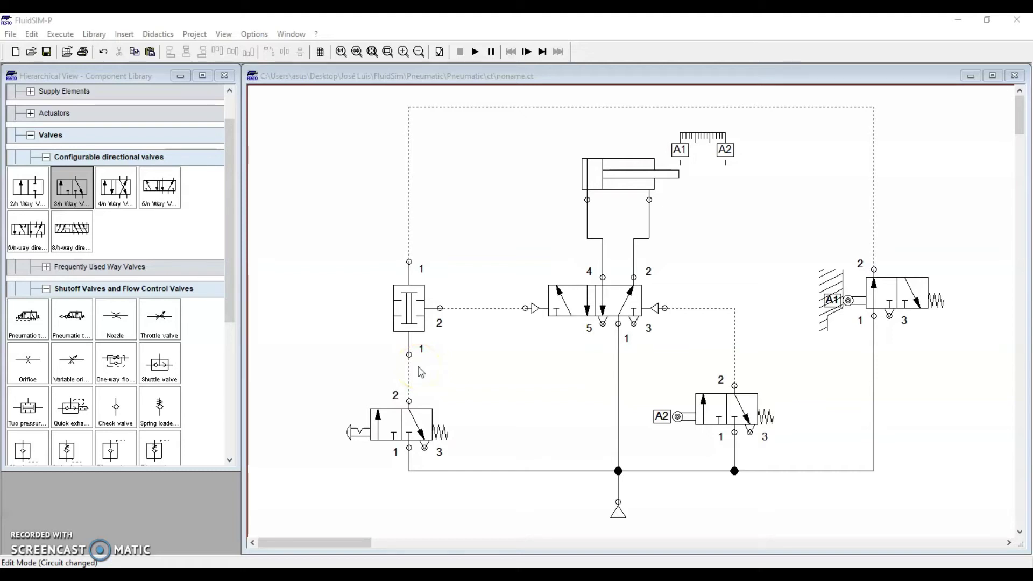
click(612, 169)
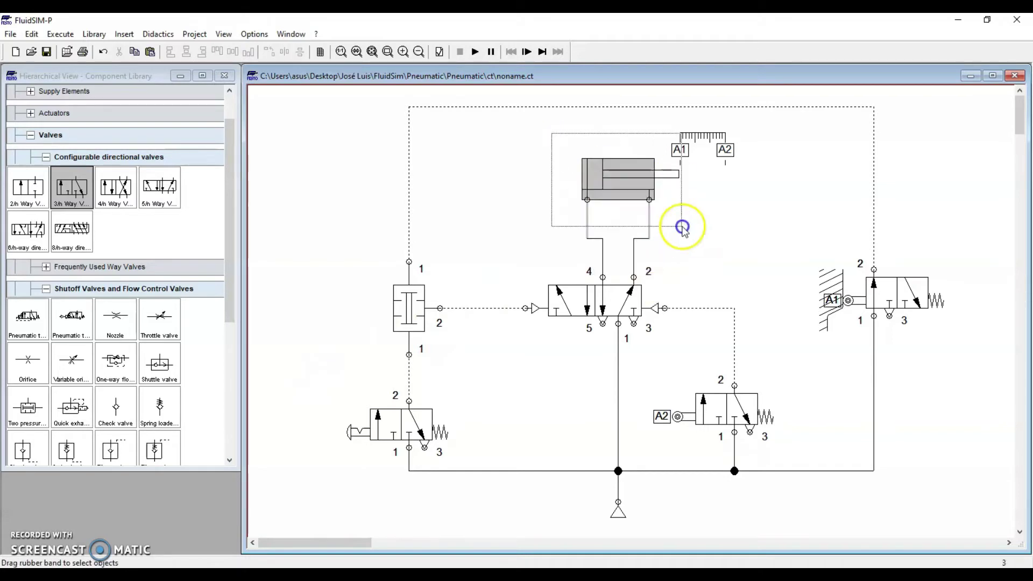
click(613, 311)
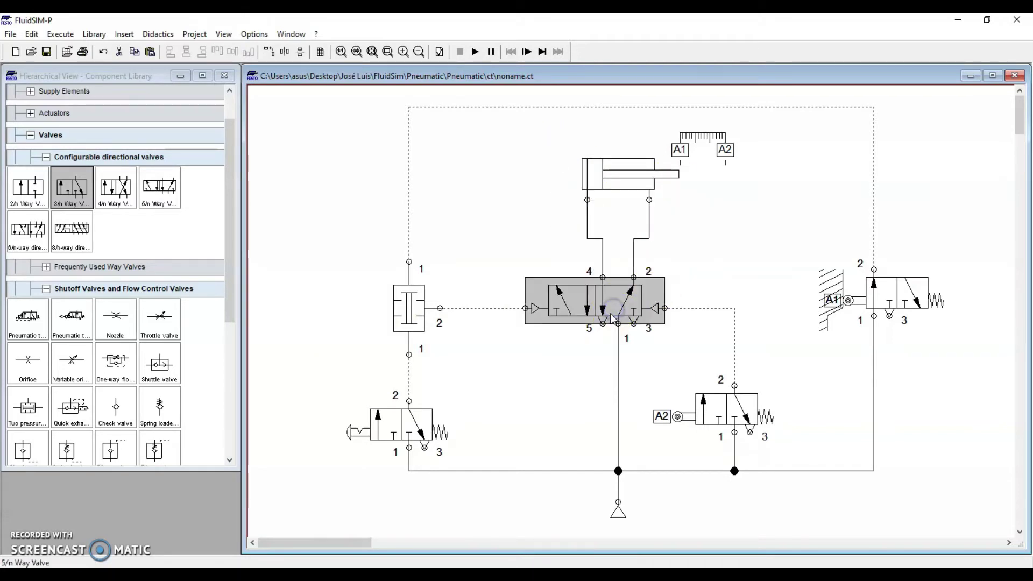
click(550, 354)
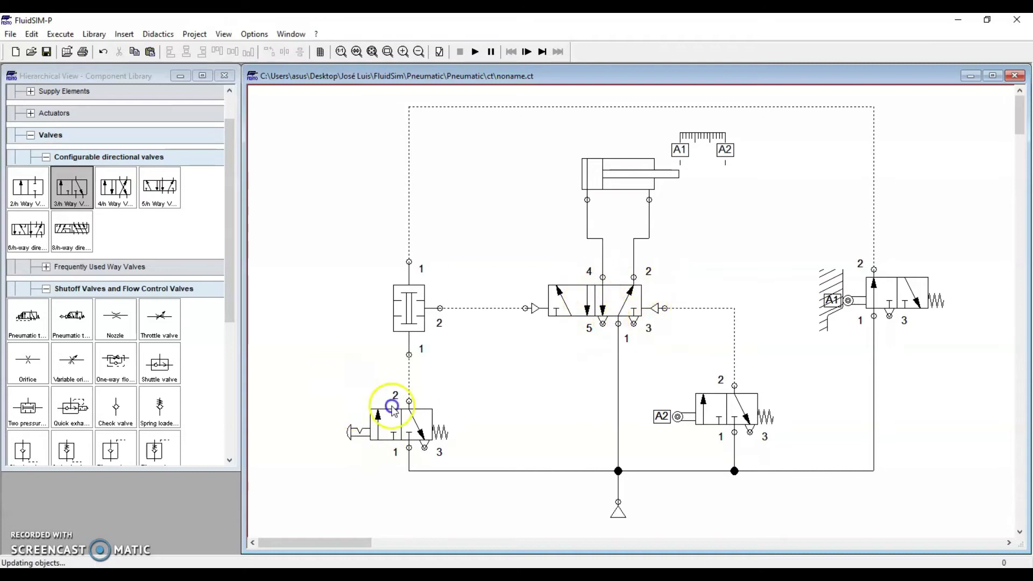
drag(331, 371, 851, 459)
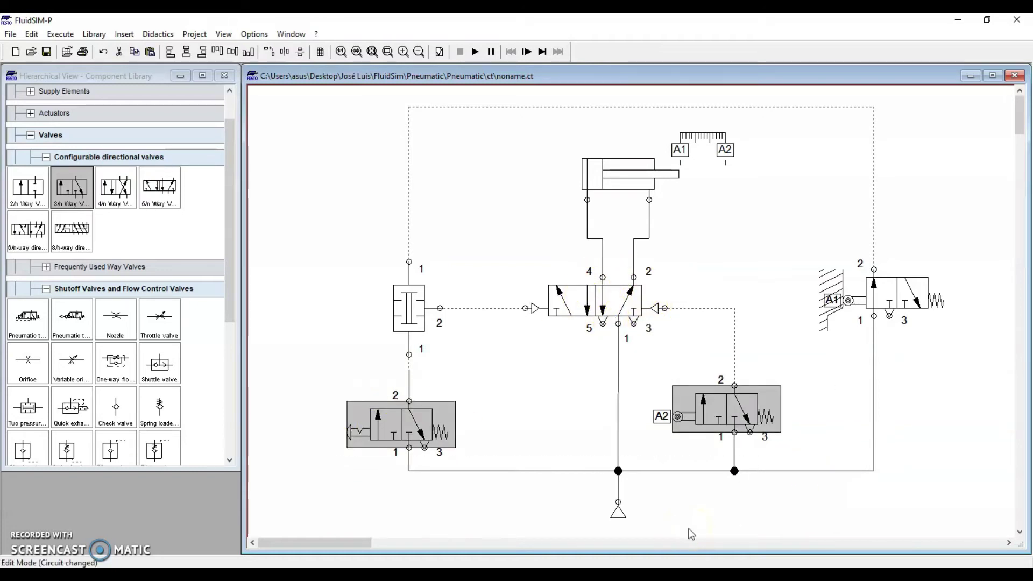
click(521, 410)
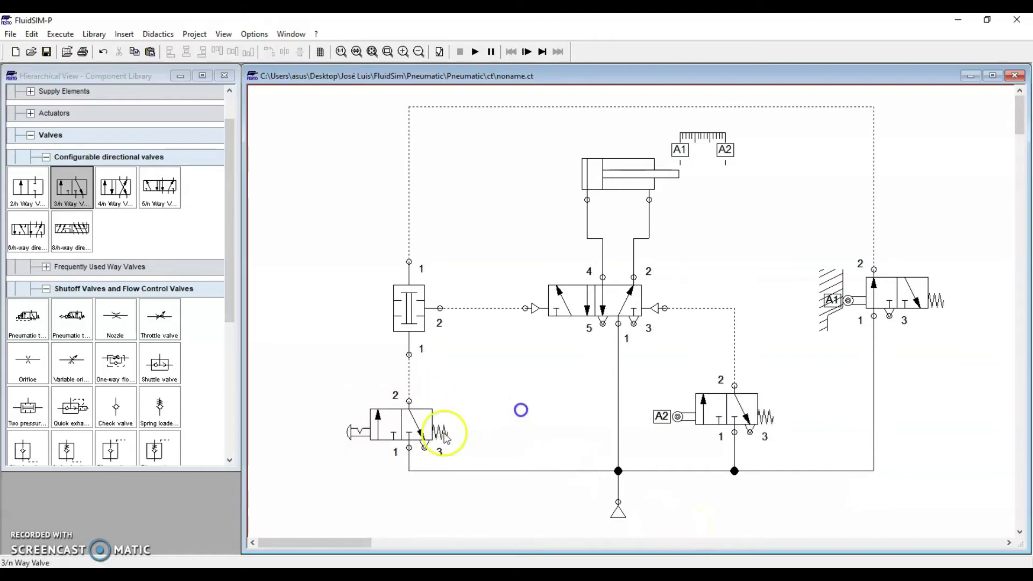
drag(793, 249, 978, 366)
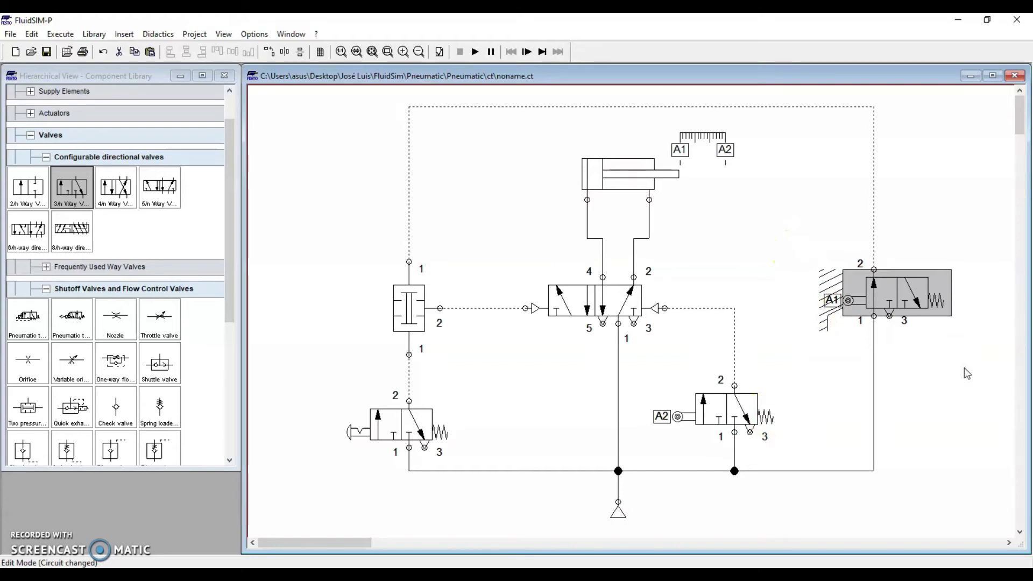
click(965, 367)
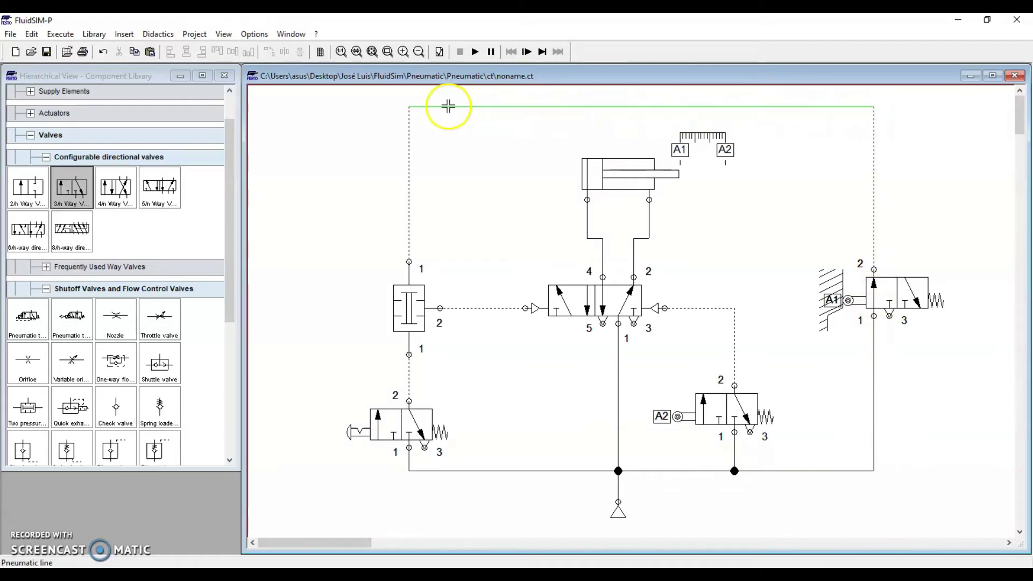
Step: Examine the two pressure valve and the control lines at its two inputs and its output
drag(376, 248, 455, 351)
click(455, 351)
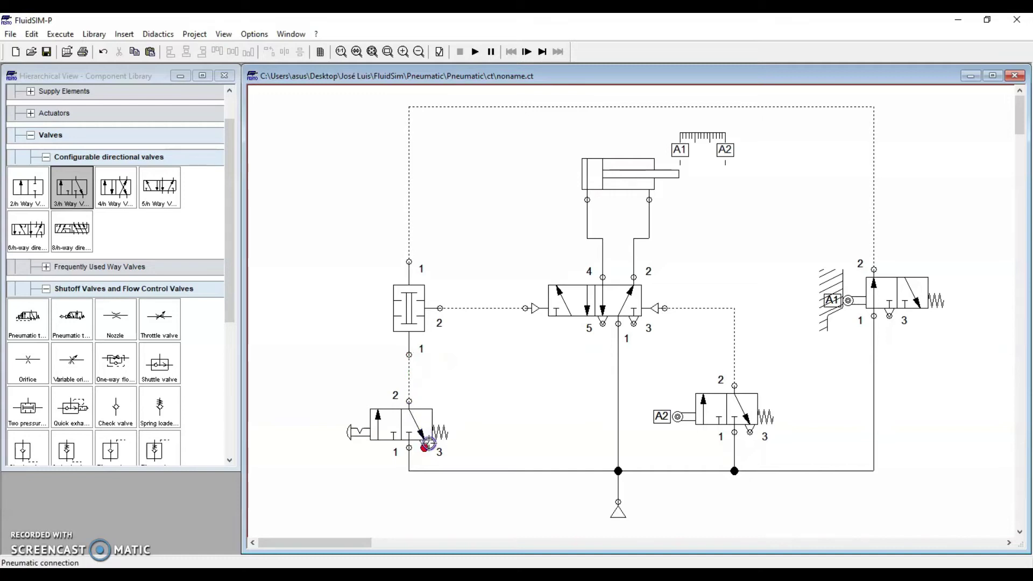
drag(363, 241, 454, 383)
click(454, 385)
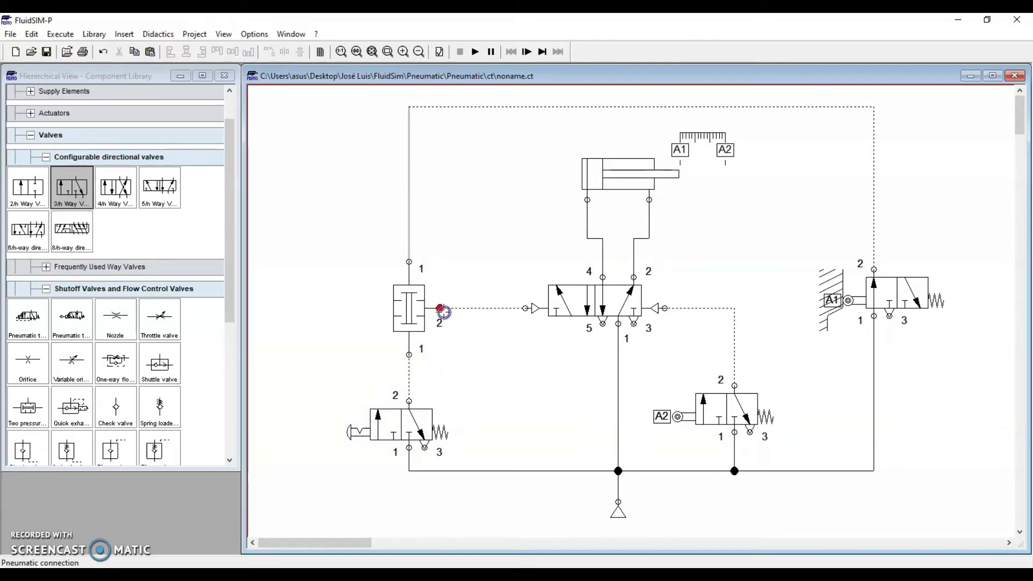
drag(358, 260, 472, 371)
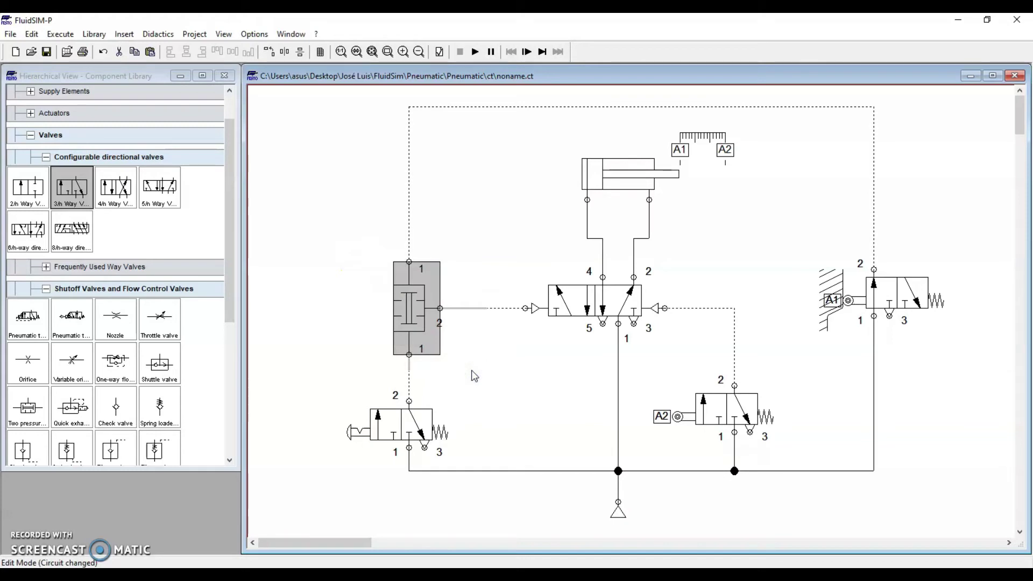
click(471, 370)
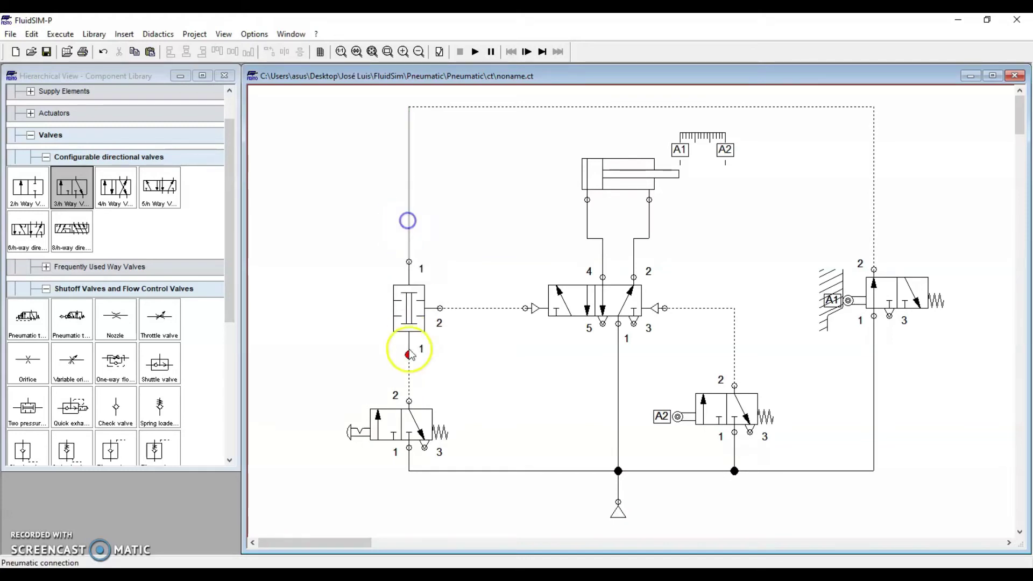
click(478, 371)
click(461, 308)
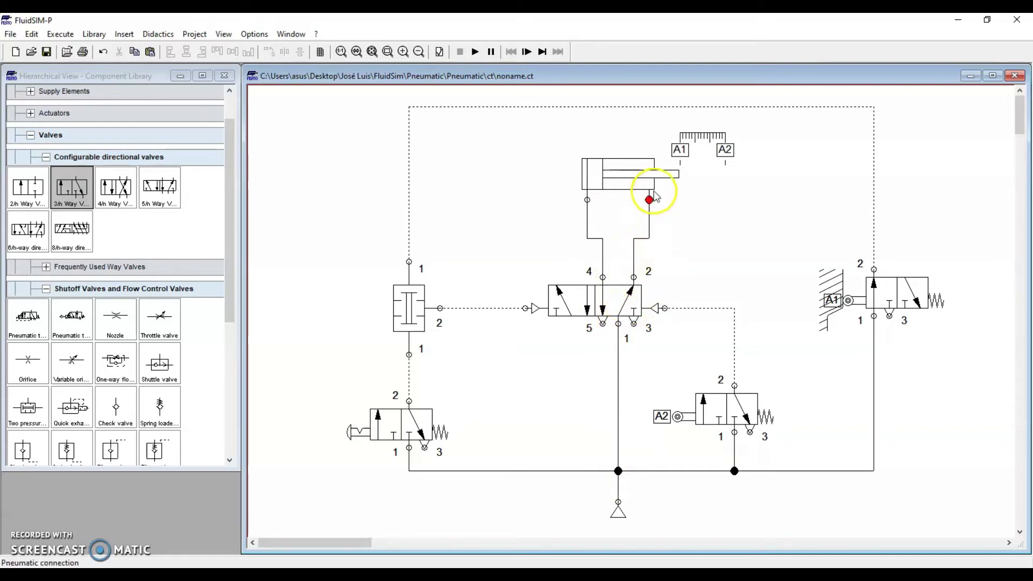
Step: Examine the cylinder's starting position and trace the signal from the manual valve up to the two pressure valve
mouse_move(611, 168)
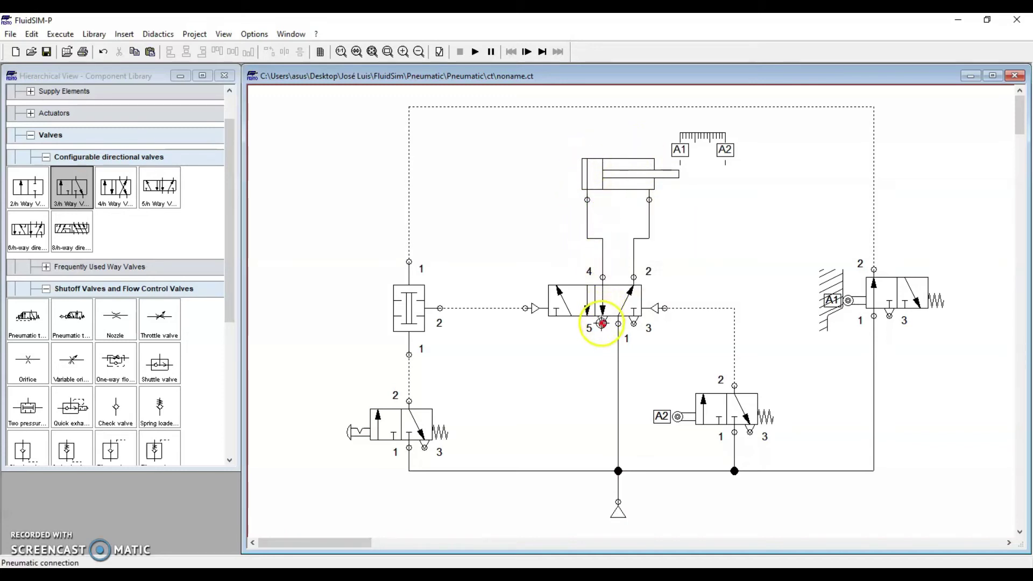
click(595, 173)
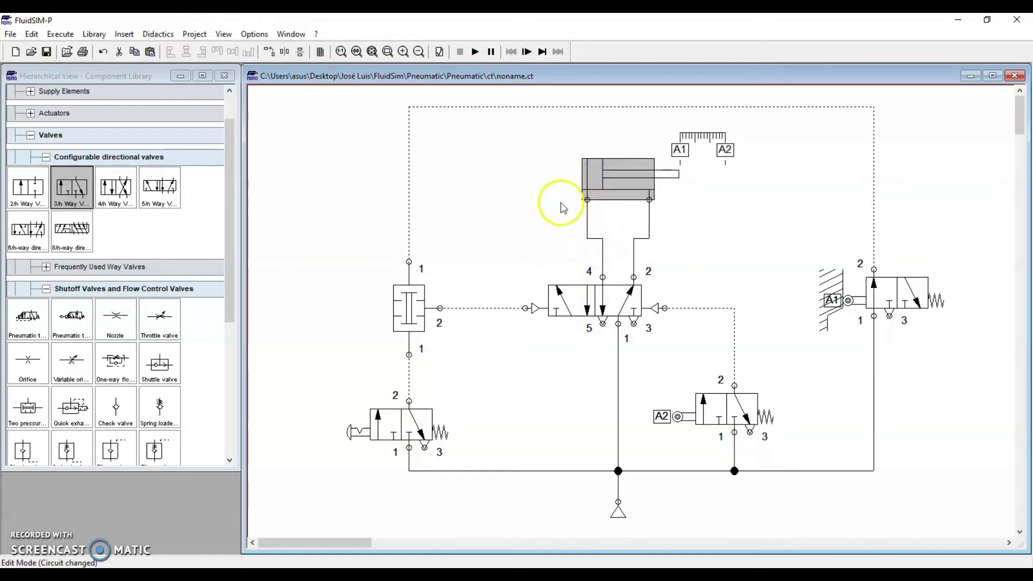
click(560, 203)
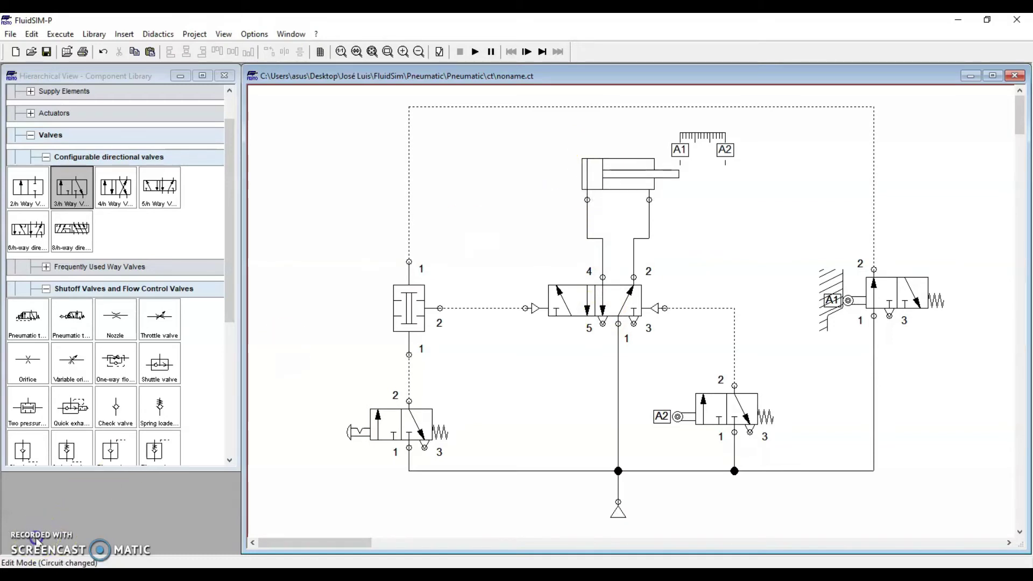
click(340, 465)
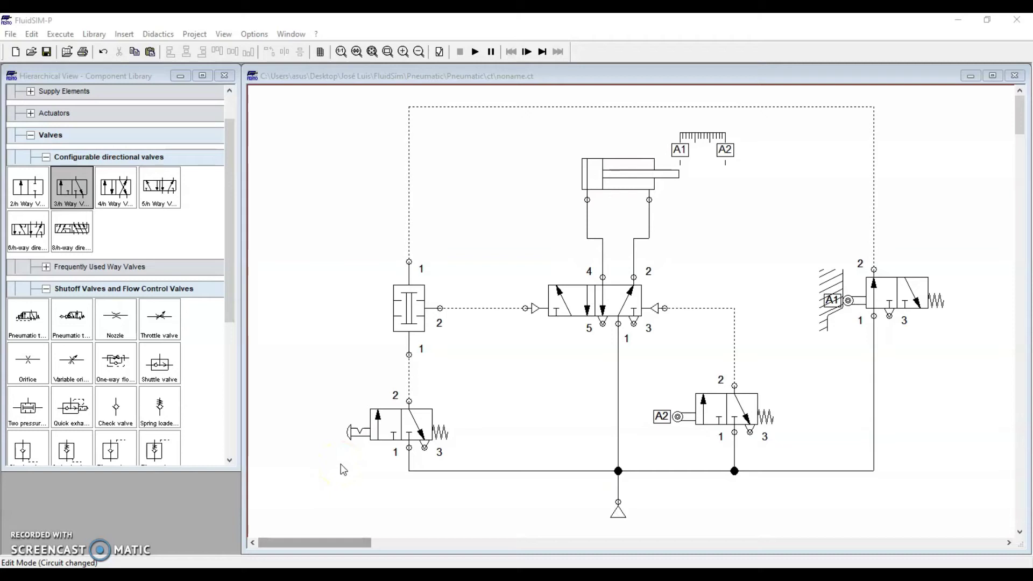
click(602, 183)
click(500, 420)
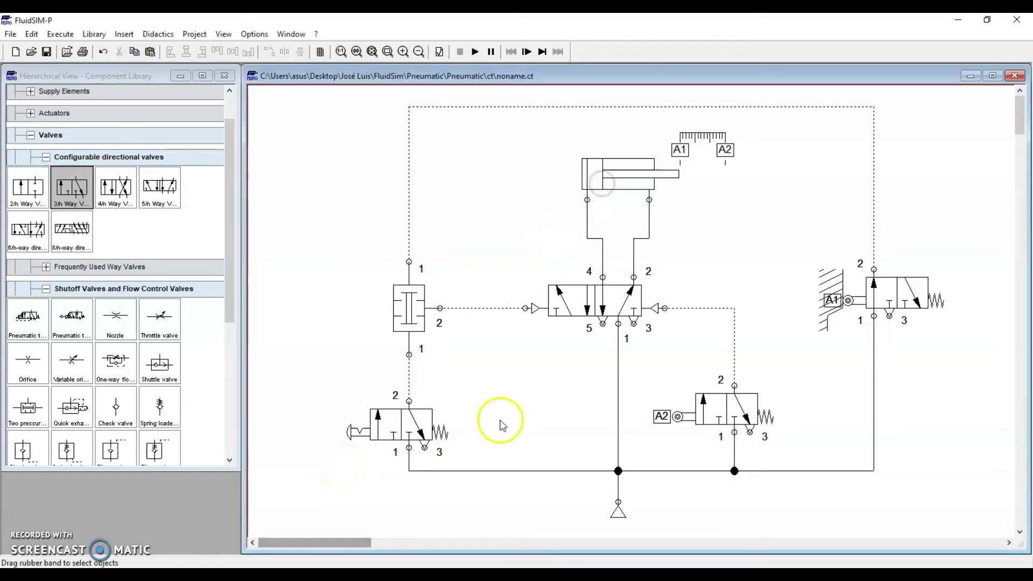
click(357, 431)
click(499, 457)
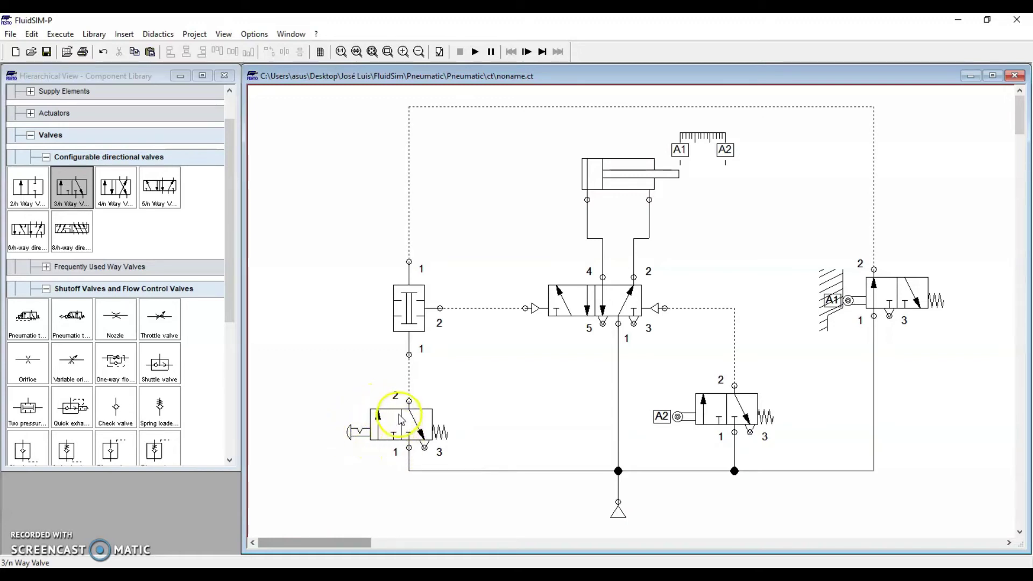
click(360, 435)
click(497, 382)
click(421, 471)
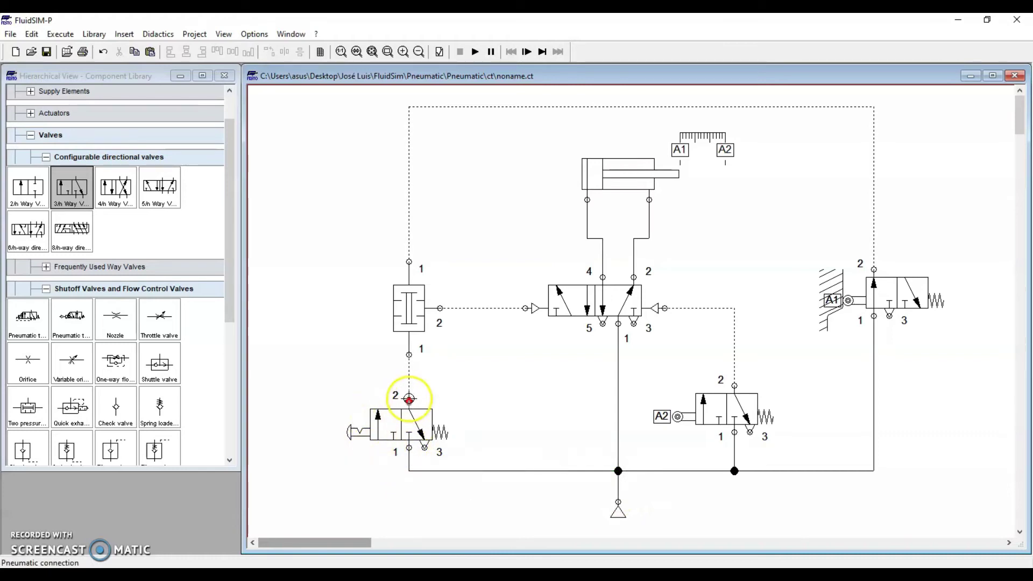
click(409, 323)
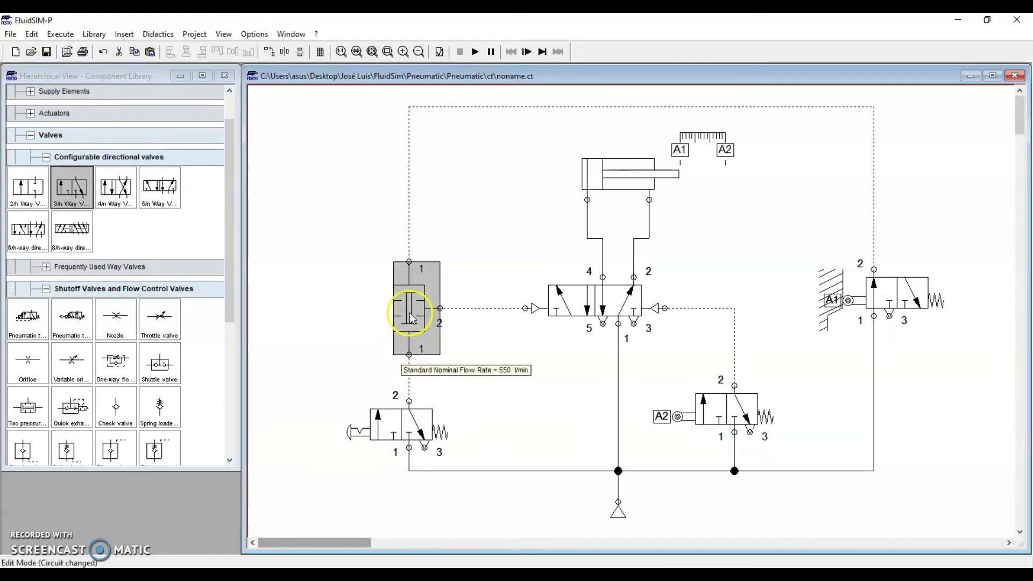
click(535, 361)
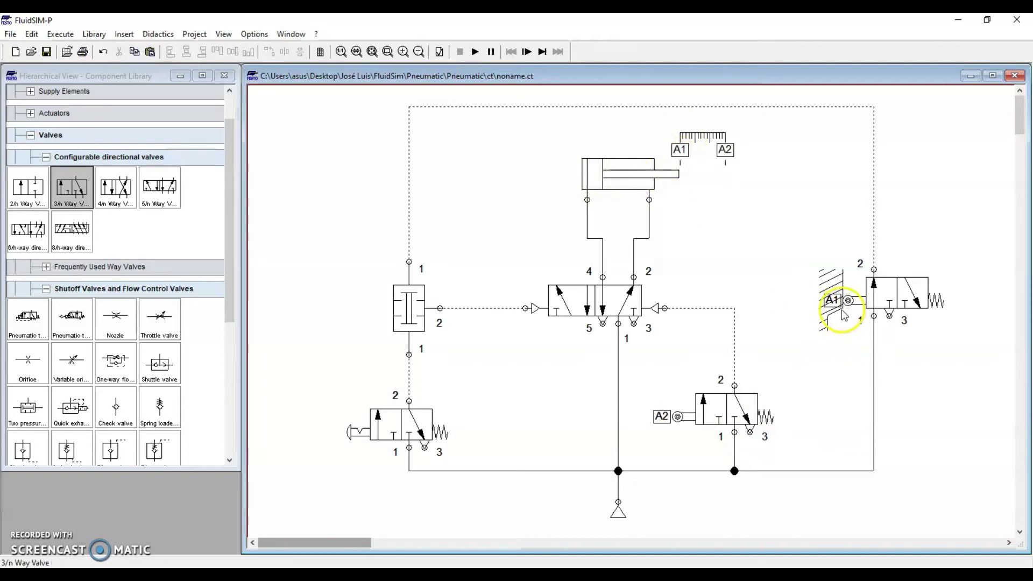
Step: Trace the control signal from roller valve A1 through the two pressure valve to the 5/n way valve
click(880, 293)
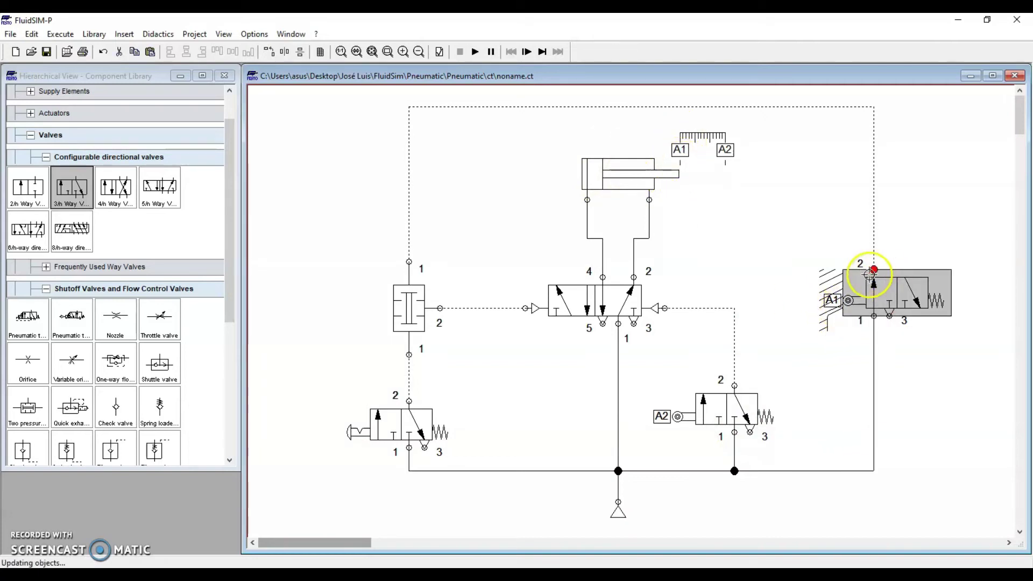
click(874, 319)
click(876, 269)
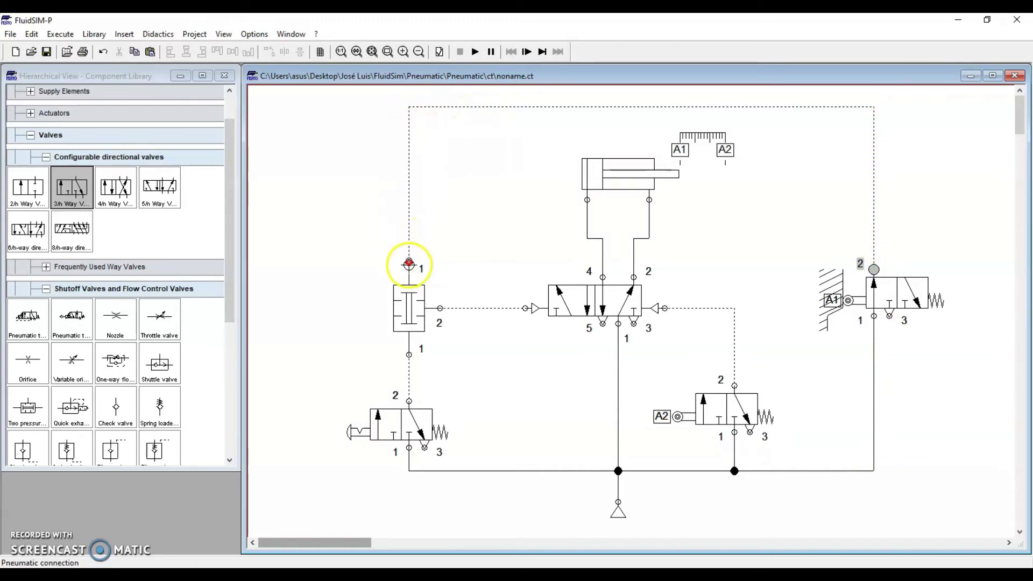
click(409, 263)
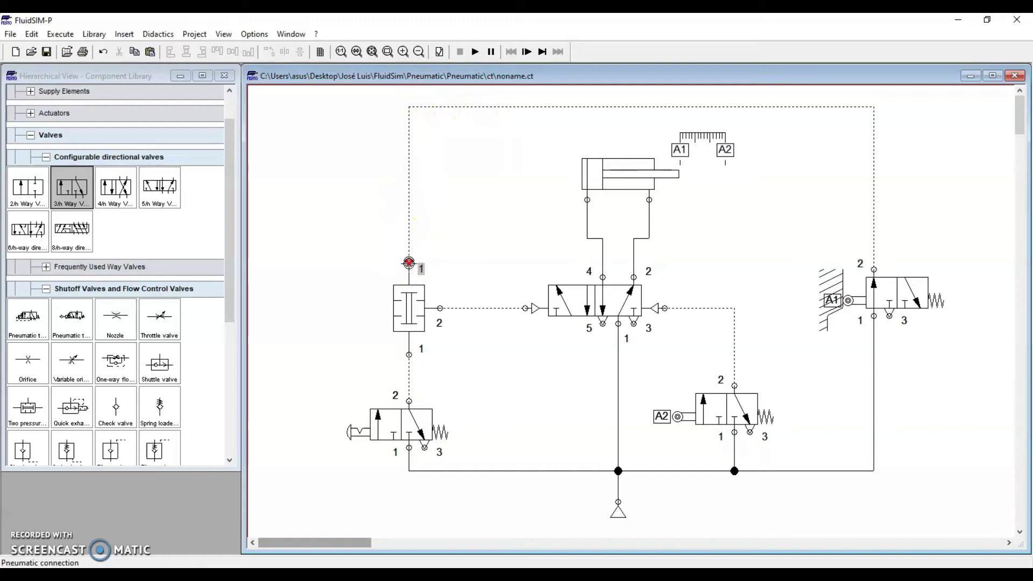
click(411, 308)
click(452, 301)
click(405, 370)
click(410, 248)
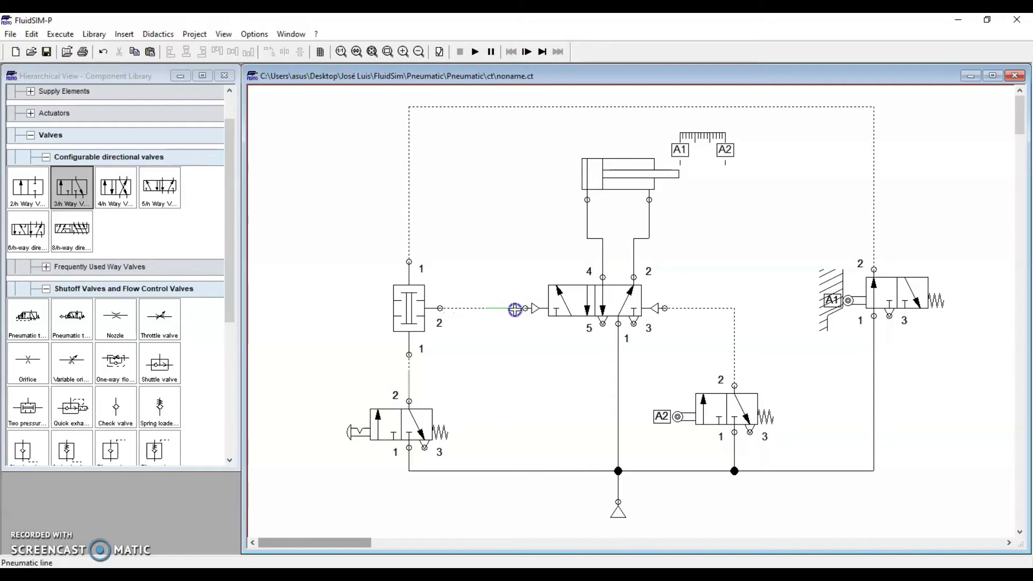
click(582, 300)
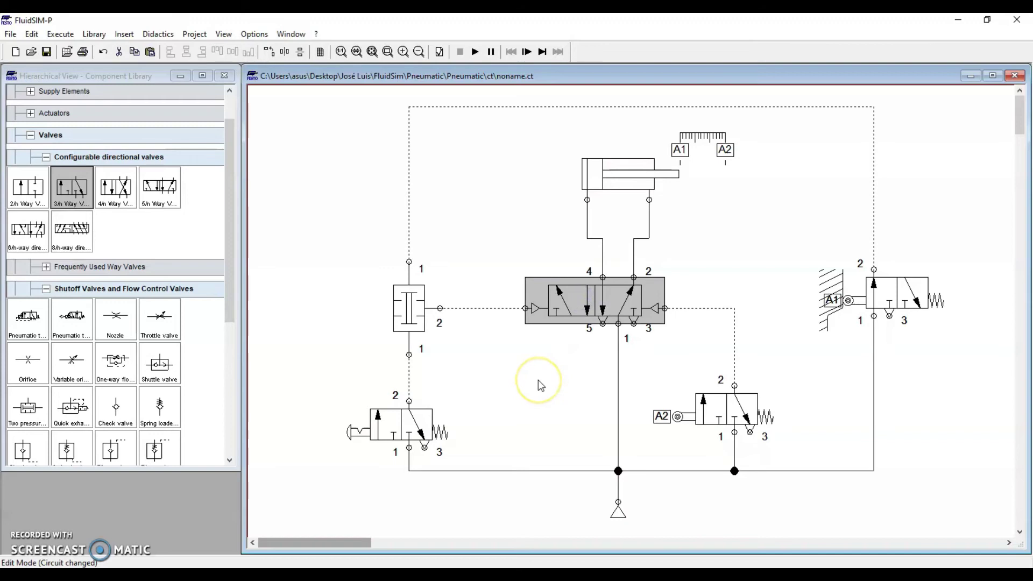
click(539, 380)
click(577, 317)
click(562, 406)
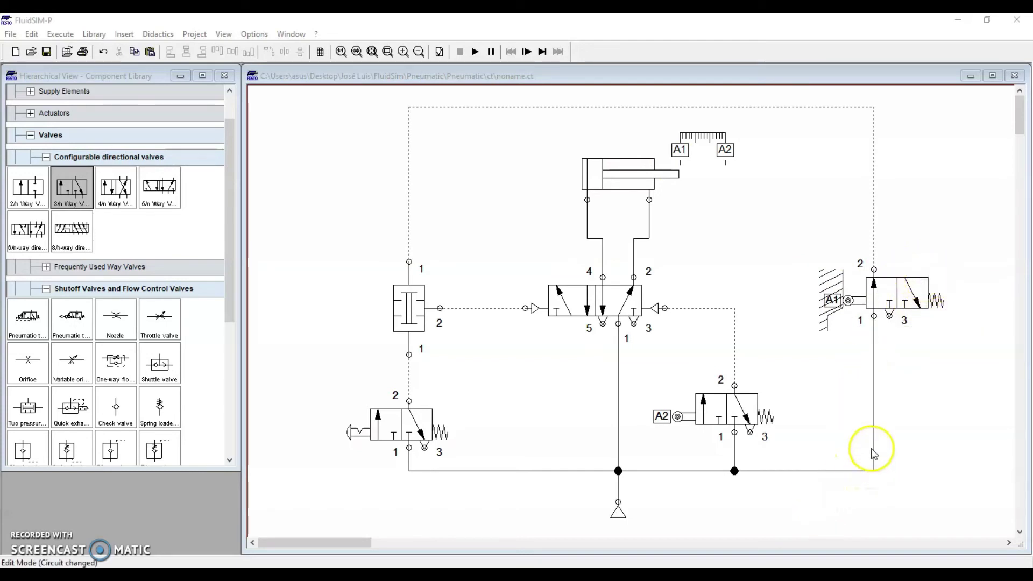
Step: Check the supply line of roller valve A1, the two pressure valve's lower input and output, and both pilot lines of the 5/n way valve
click(873, 353)
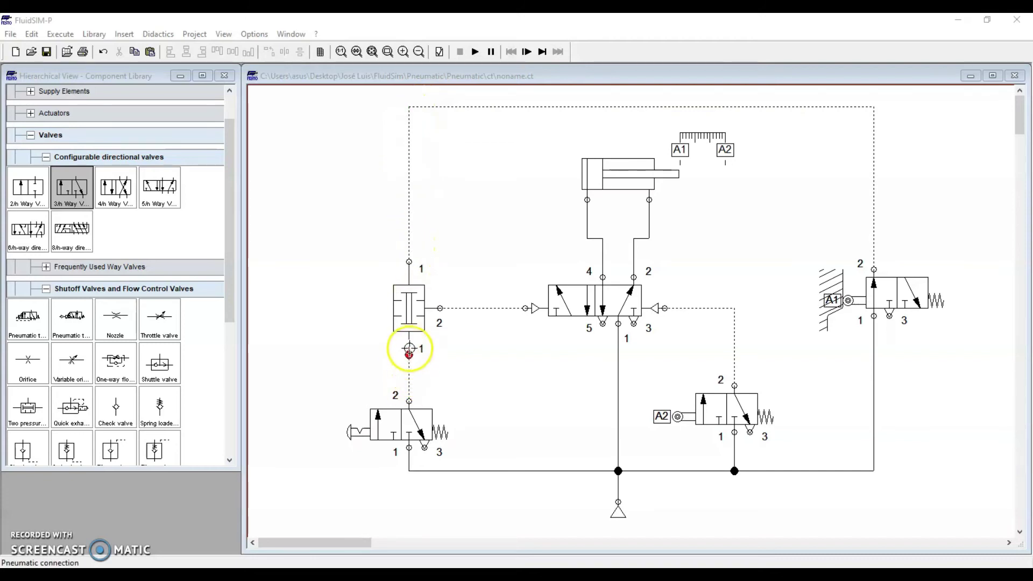
drag(409, 355, 409, 400)
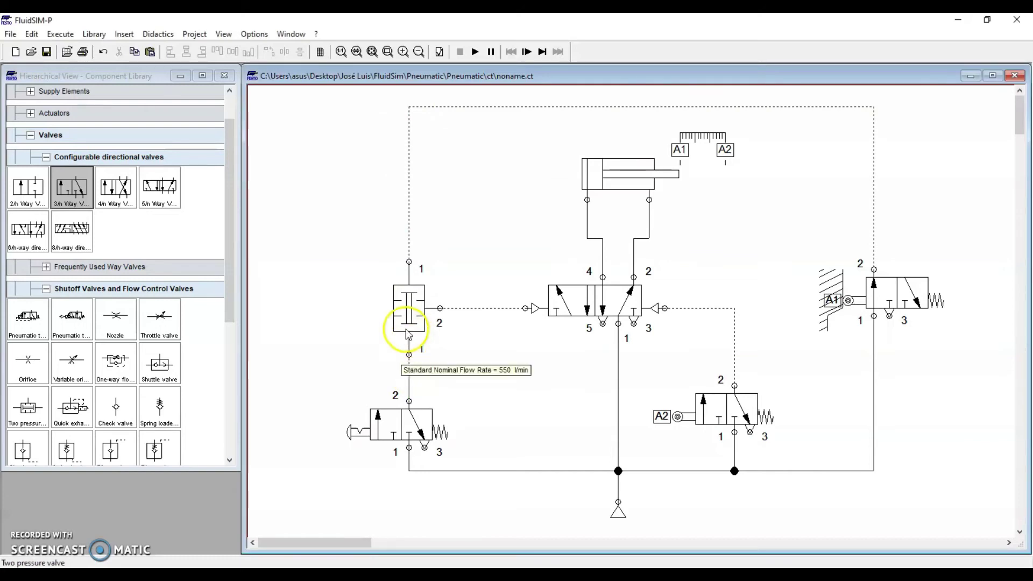
click(426, 338)
click(471, 363)
drag(444, 307, 523, 309)
drag(512, 274, 694, 350)
click(664, 353)
drag(577, 295, 509, 293)
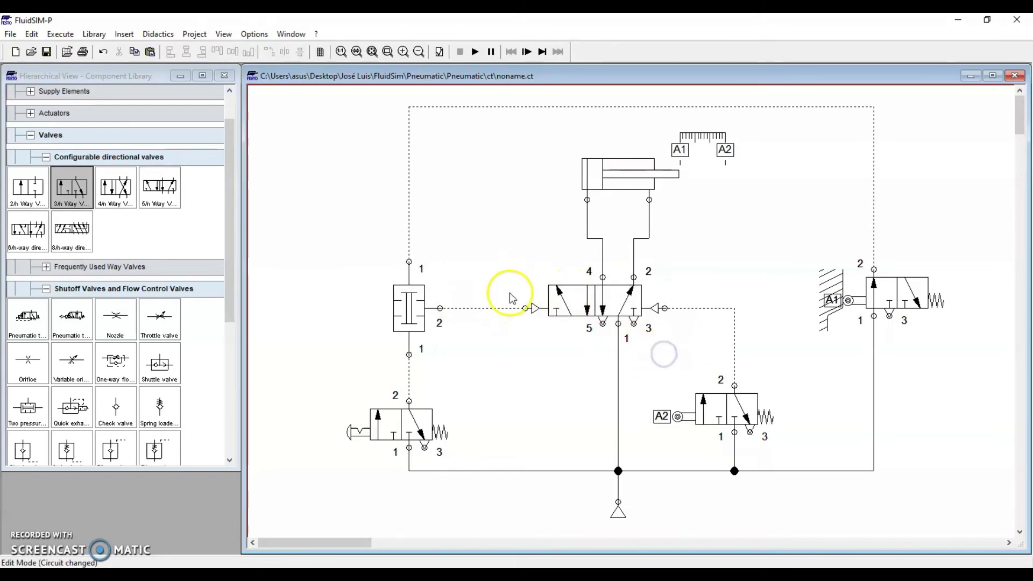
click(686, 309)
click(685, 339)
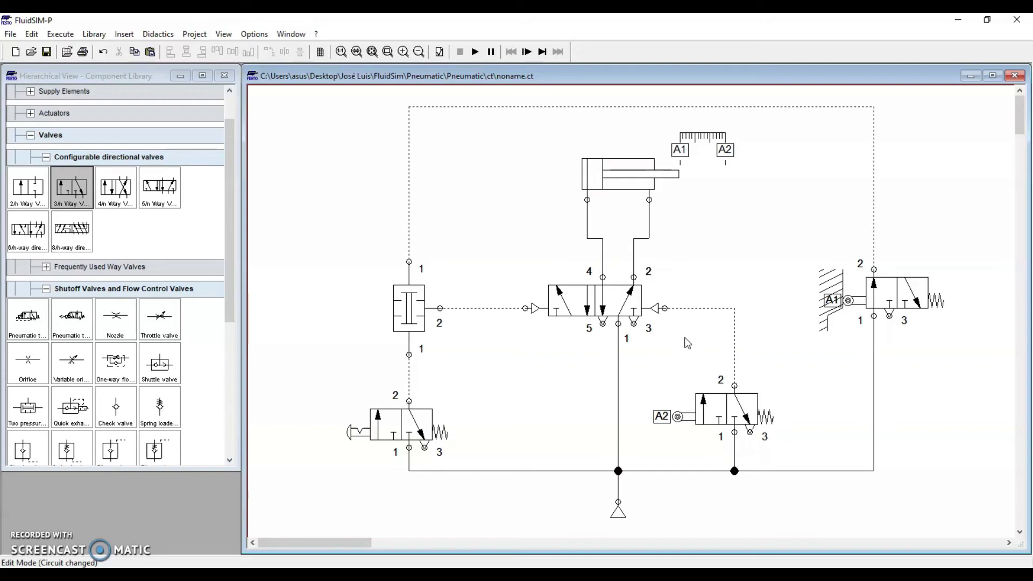
Step: Examine the 5/n way valve, its port 2 line to the cylinder, and roller valve A2 that pilots the return stroke
drag(538, 269, 604, 340)
drag(598, 338, 597, 338)
mouse_move(595, 173)
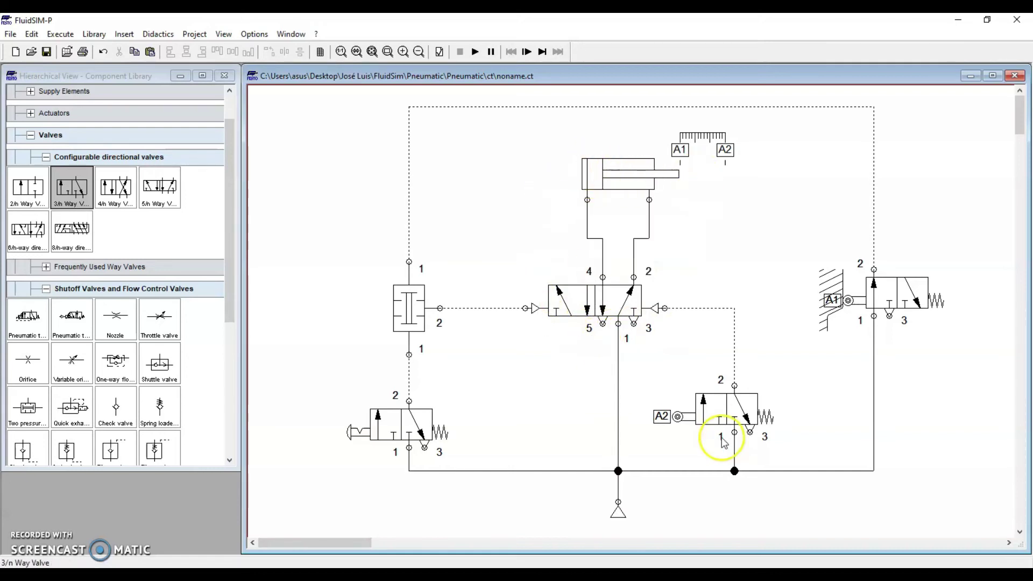
mouse_move(723, 441)
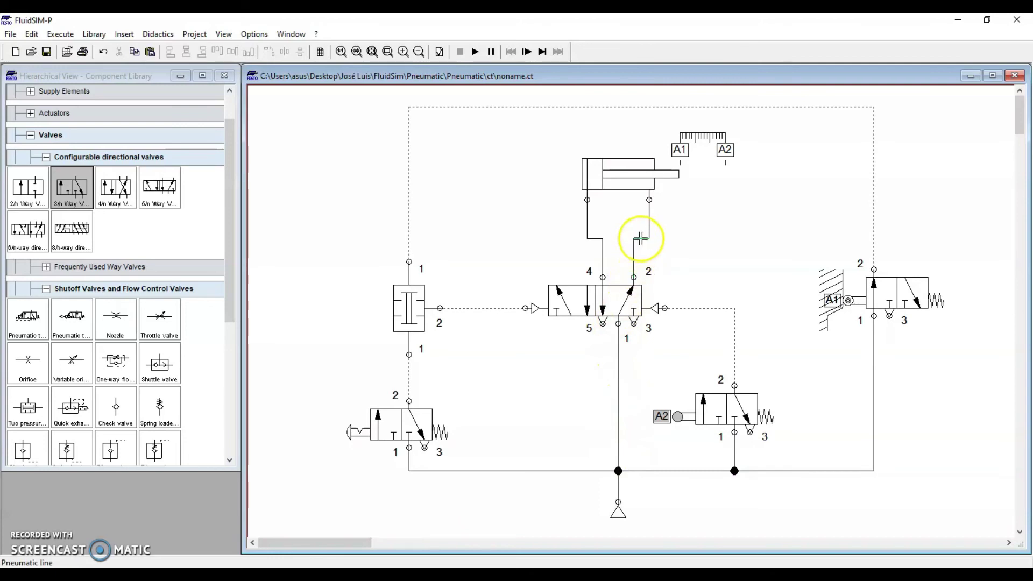
mouse_move(636, 164)
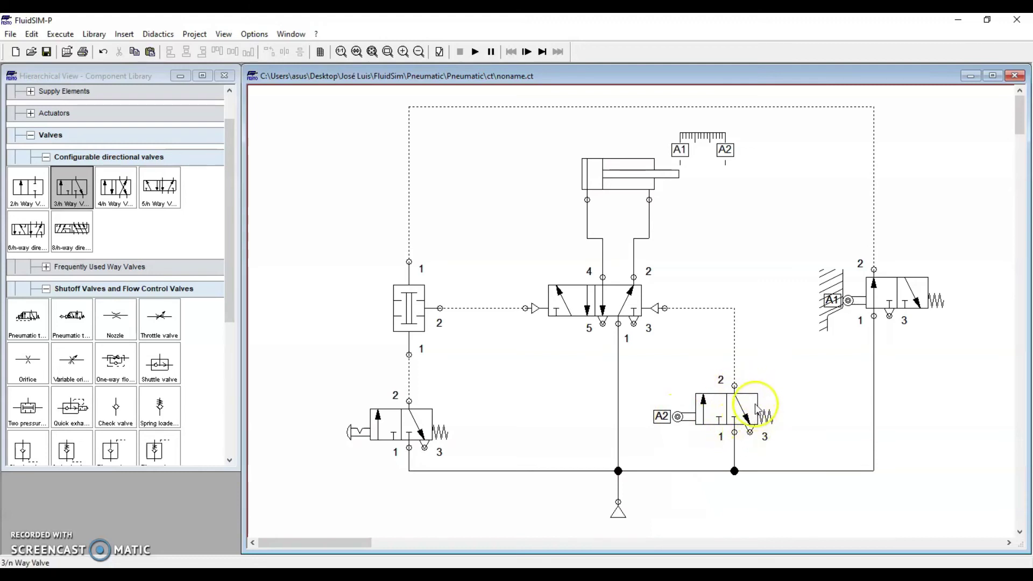
click(640, 301)
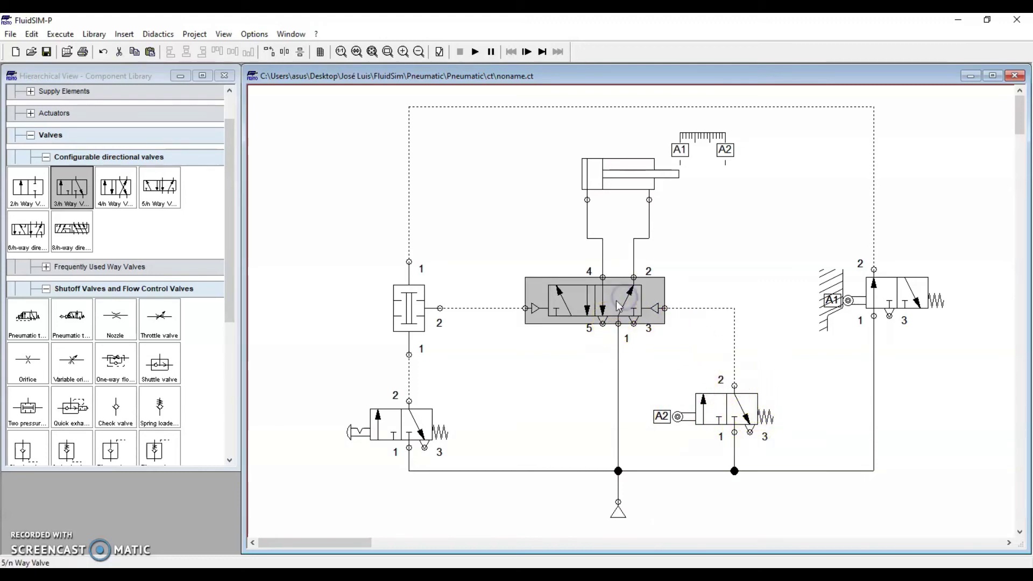
click(631, 279)
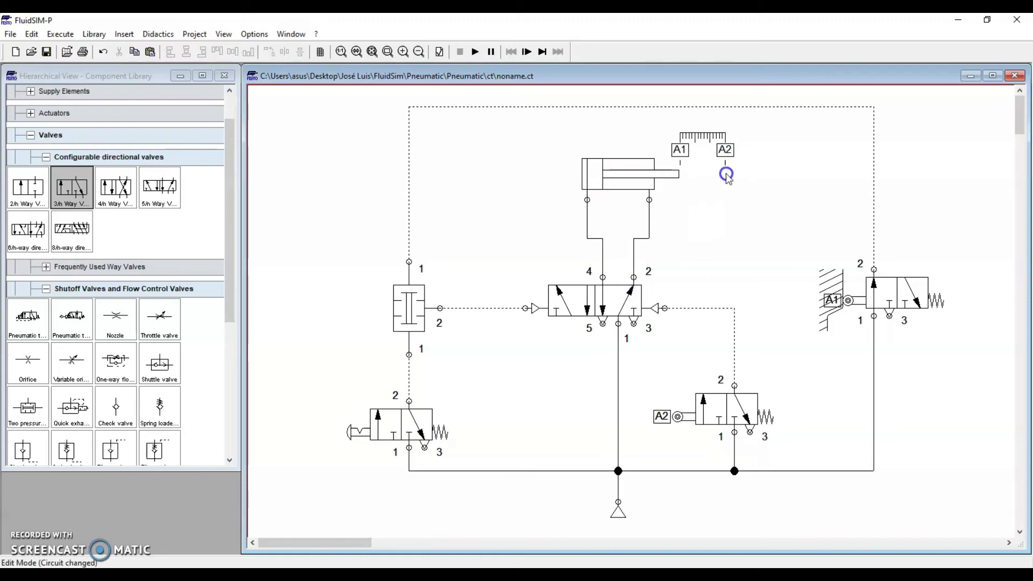
Step: Compare the A1 and A2 marks on the cylinder's distance rule with the labels of the two roller valves
drag(681, 135, 681, 171)
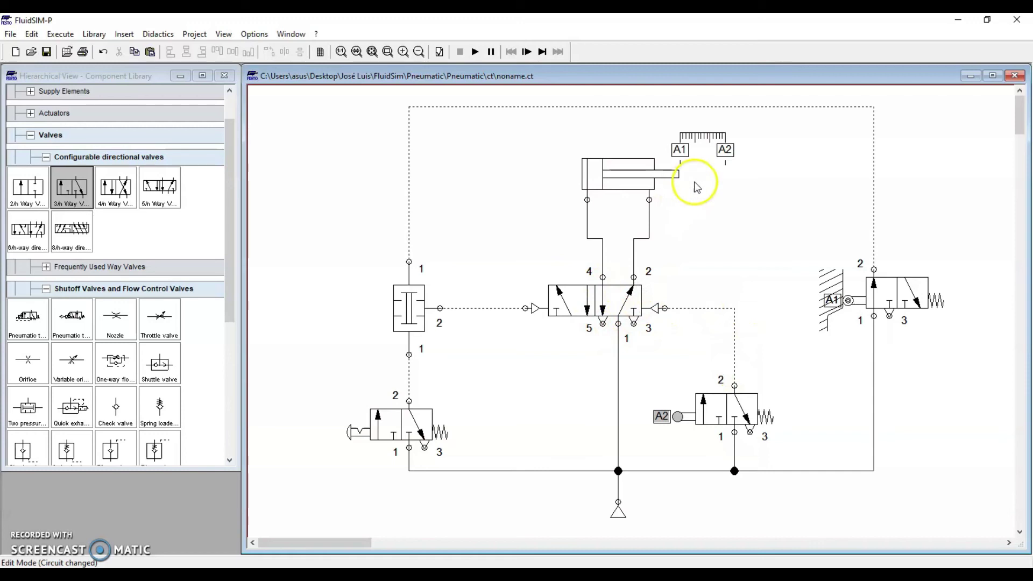
mouse_move(597, 183)
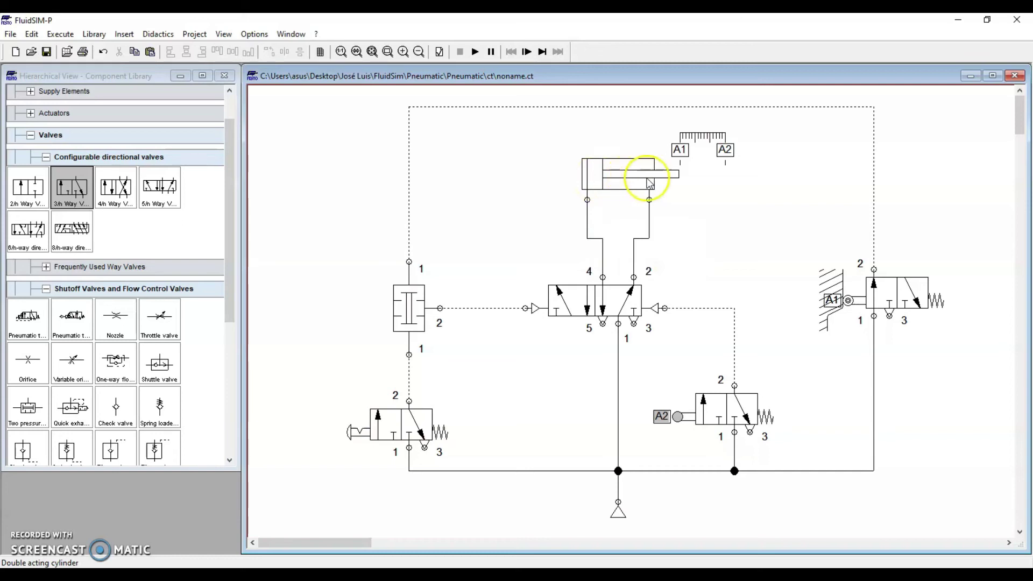
click(681, 401)
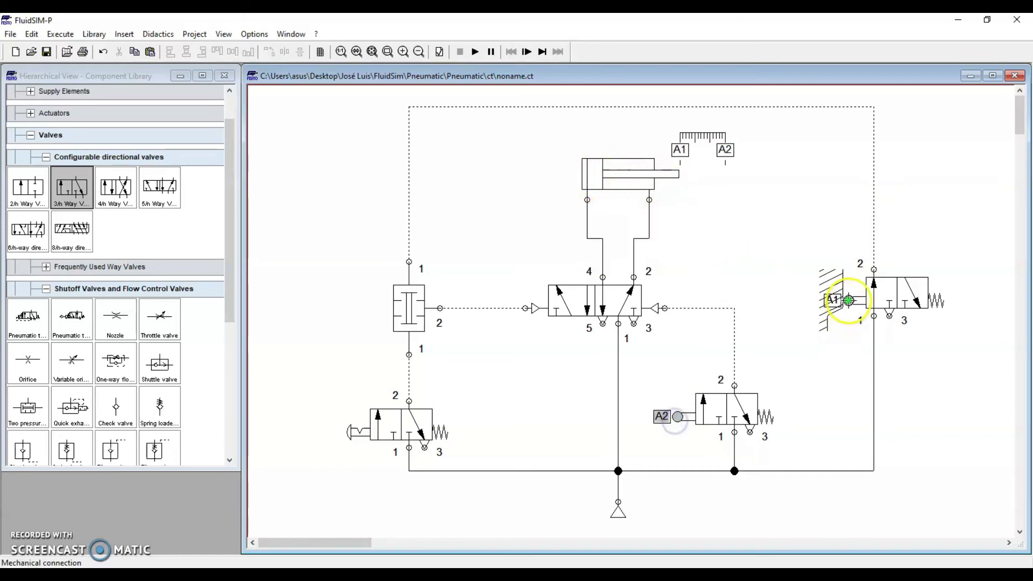
Step: Examine the cylinder's piston and the manual 3/n way valve, tracing its port 2 line up to the two pressure valve
drag(342, 262, 448, 356)
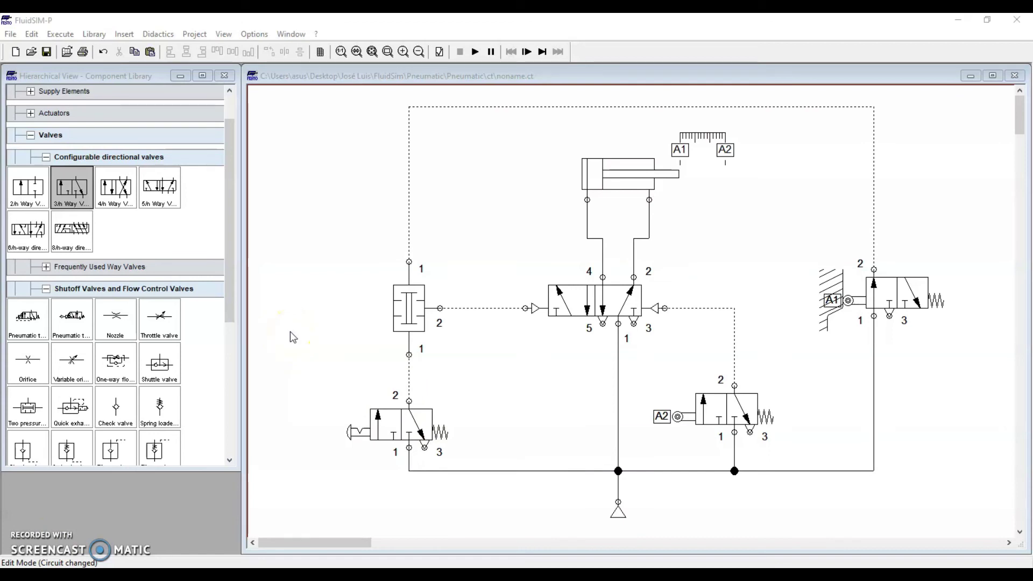
click(600, 183)
click(518, 341)
click(374, 404)
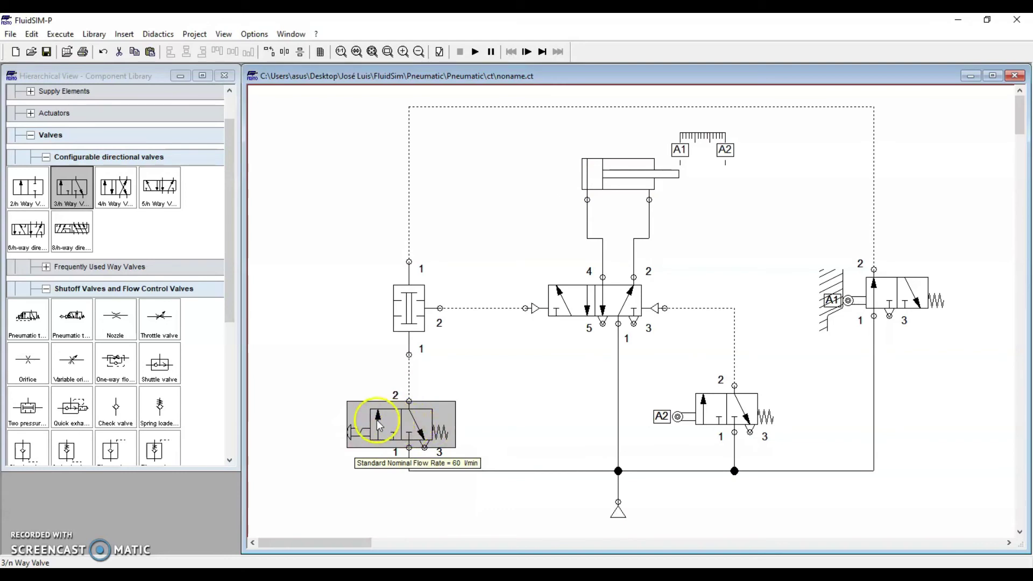
click(493, 418)
click(401, 397)
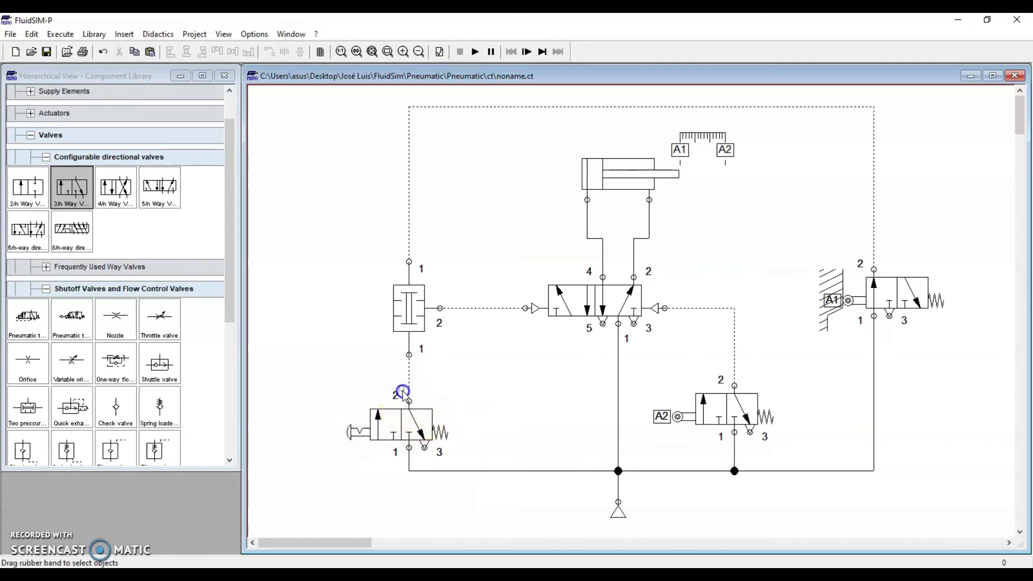
drag(458, 460, 456, 459)
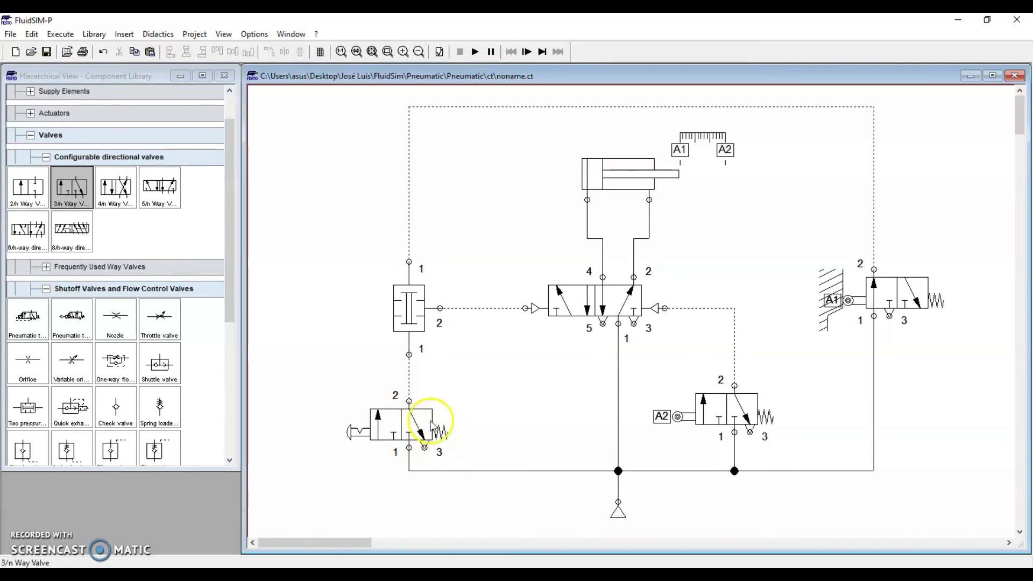
drag(410, 354, 411, 413)
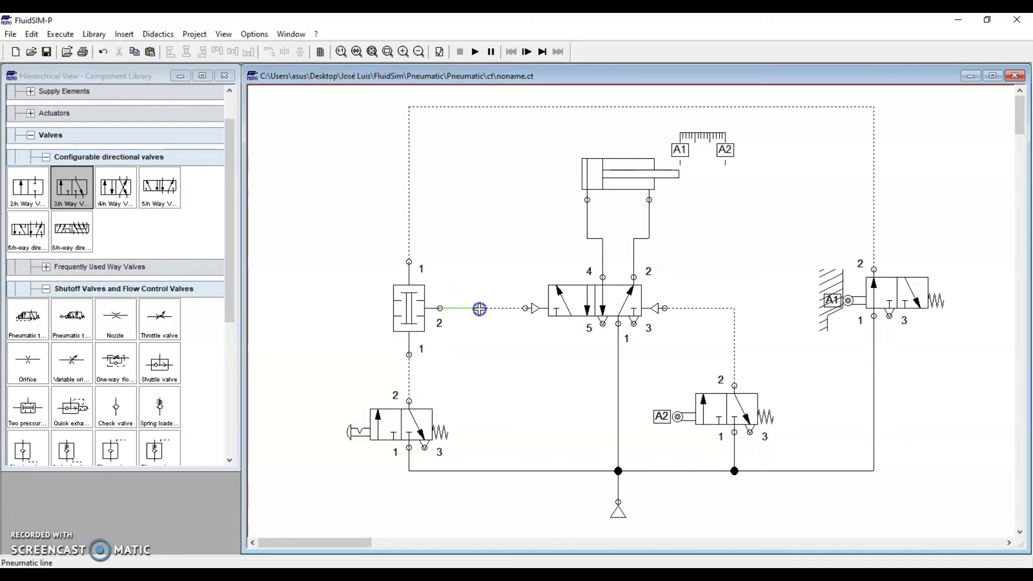
Step: Check the two pressure valve's upper and lower inputs and its output line to the pilot port of the 5/n way valve
drag(363, 235, 486, 379)
click(383, 262)
drag(376, 249, 467, 376)
click(471, 360)
drag(372, 245, 454, 358)
click(461, 364)
click(409, 240)
click(472, 356)
click(409, 371)
key(Delete)
click(472, 357)
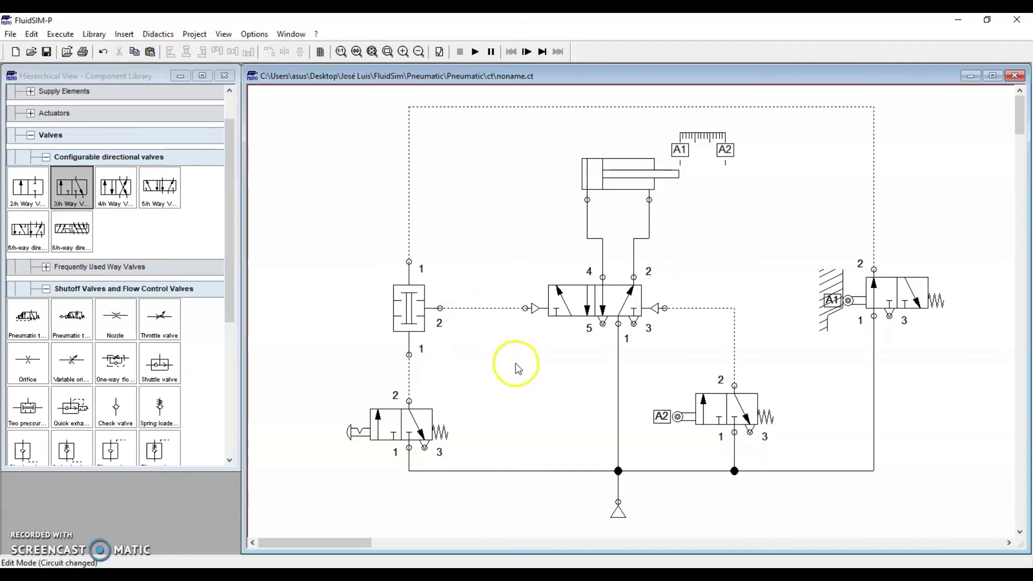
drag(514, 269, 597, 341)
Step: Start the simulation and actuate the manual valve to cycle the cylinder, then release it
click(475, 52)
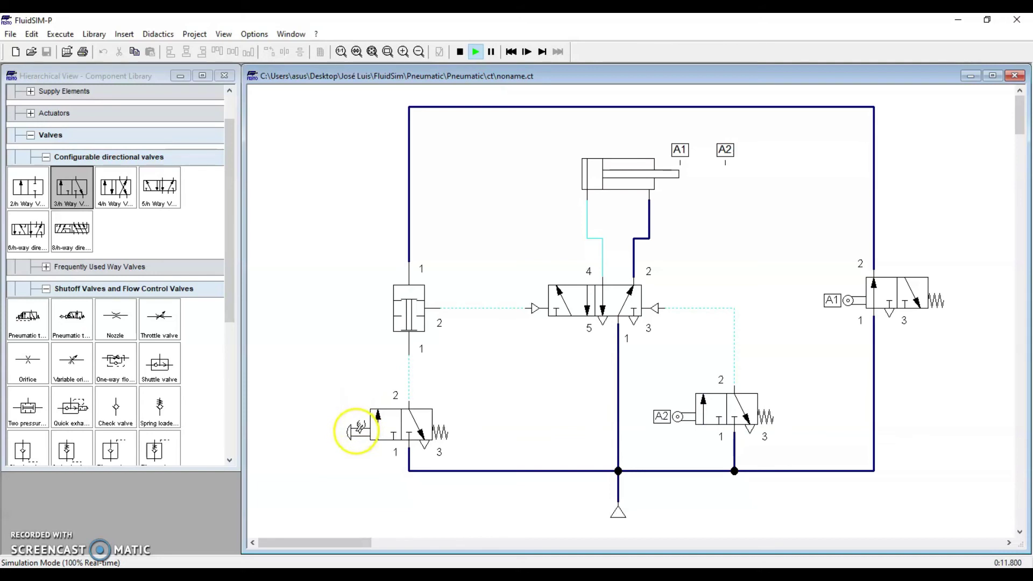
click(356, 430)
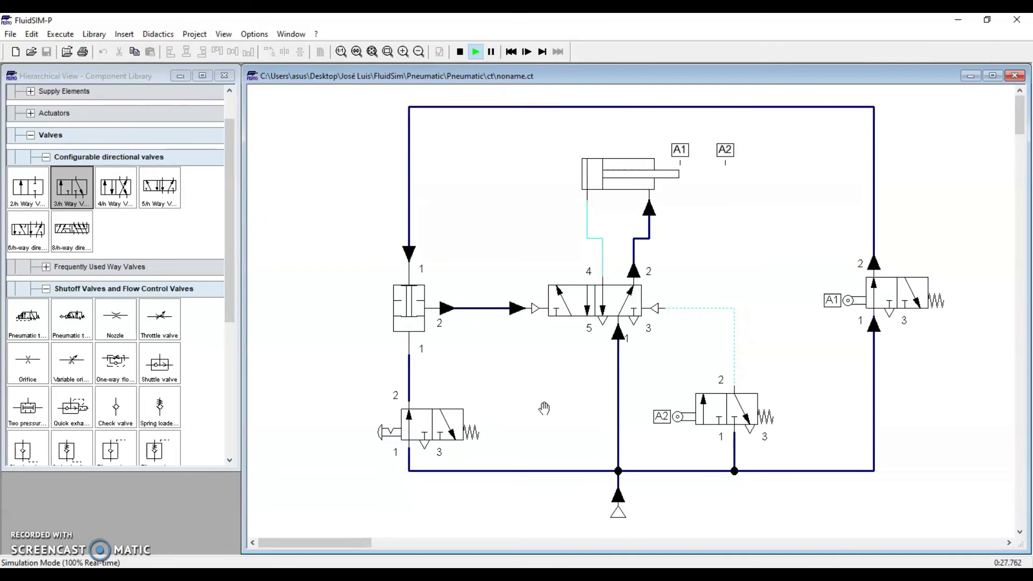
click(432, 435)
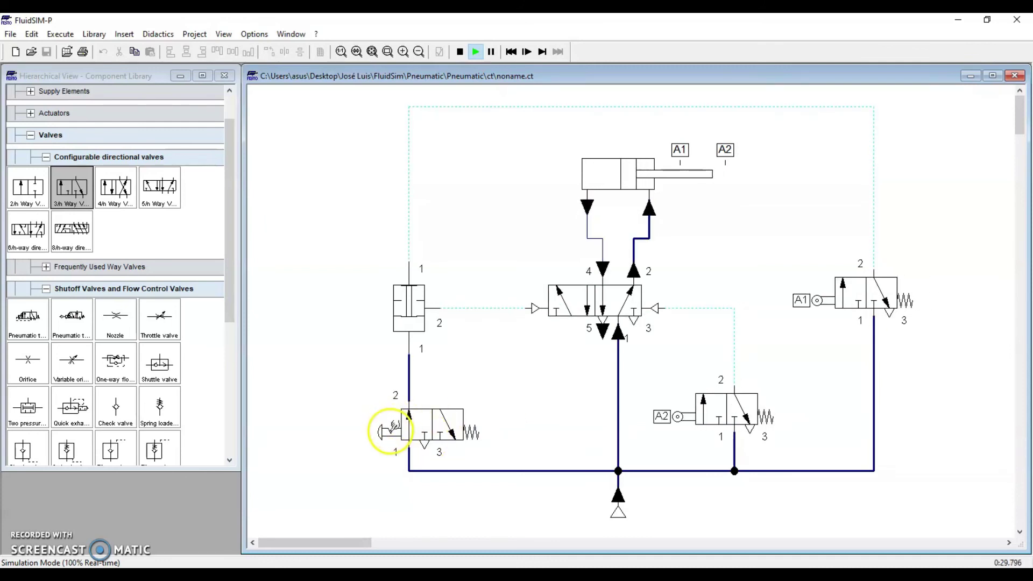
click(392, 430)
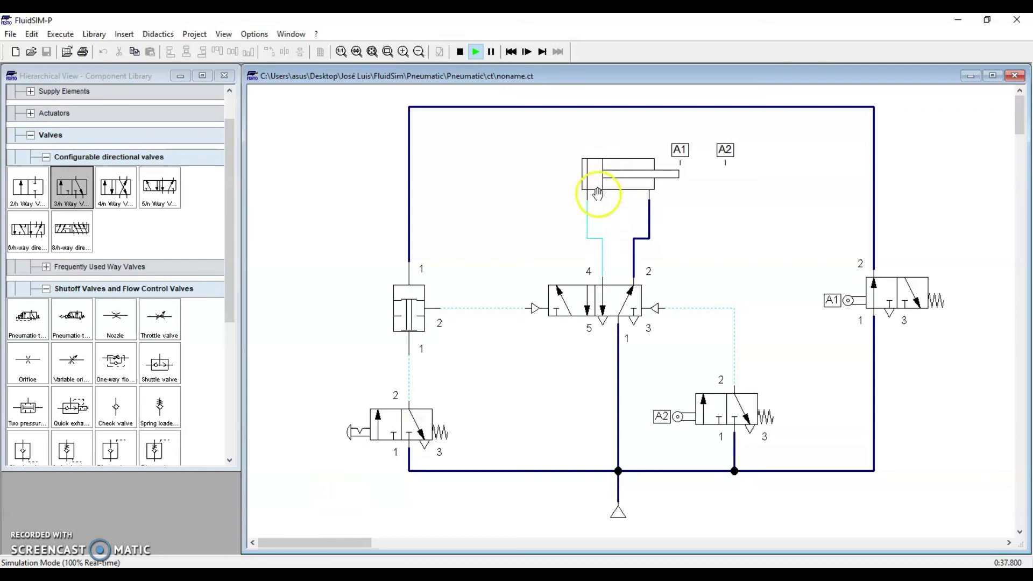
Step: Actuate and release the manual valve two more times to test the cylinder's stroke, and stop the simulation
click(356, 432)
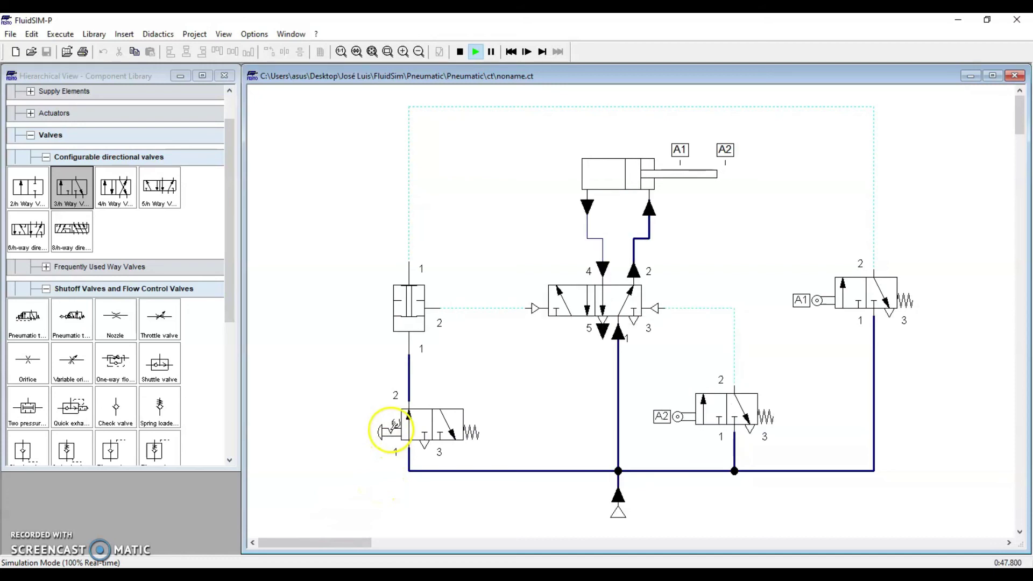
click(392, 430)
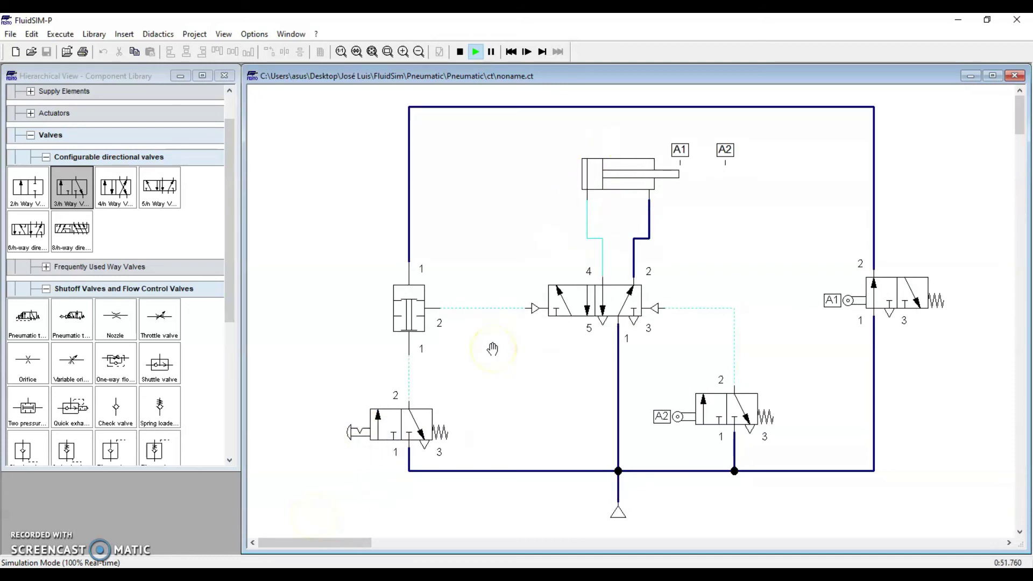
click(375, 414)
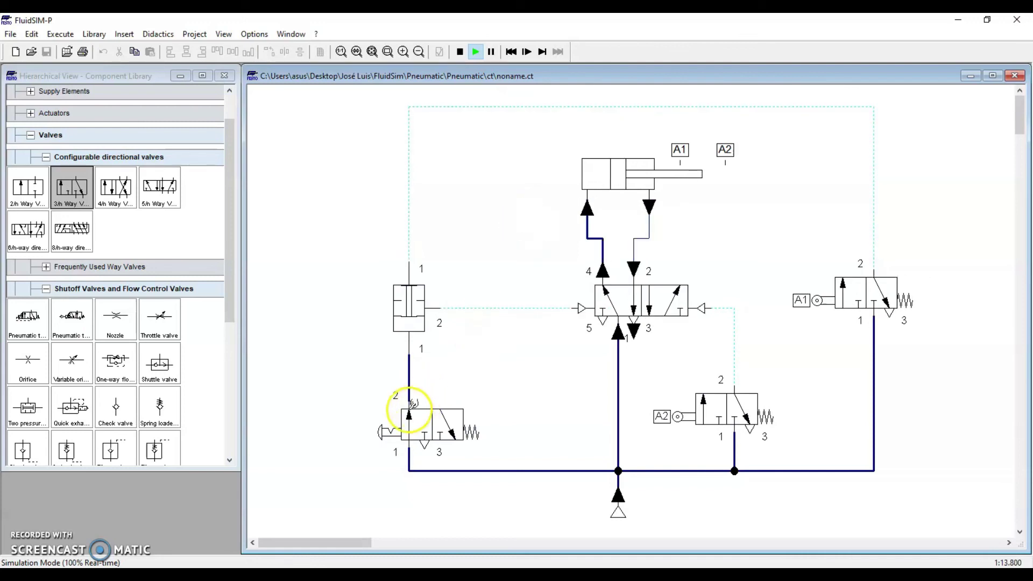
click(400, 421)
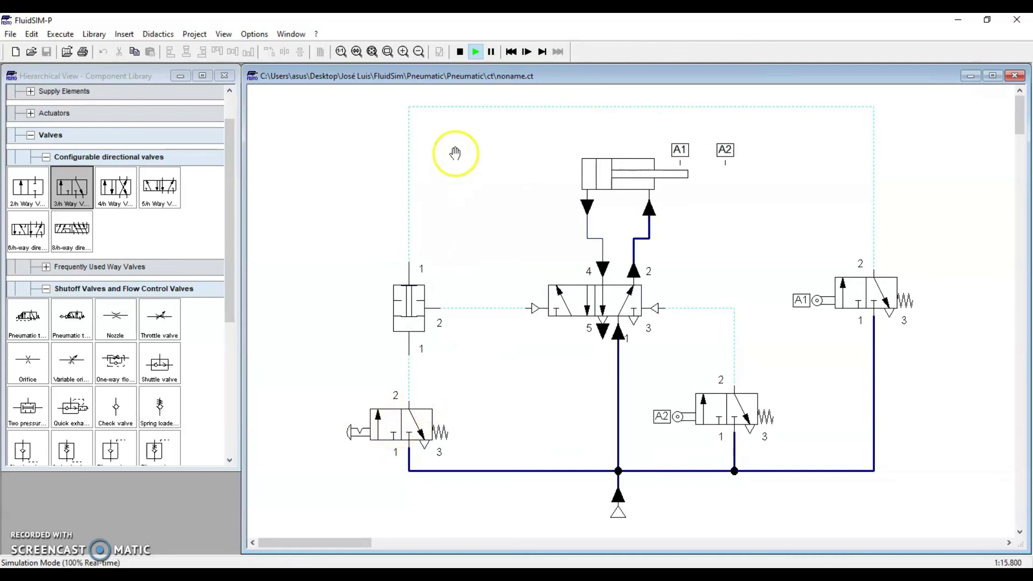
click(460, 52)
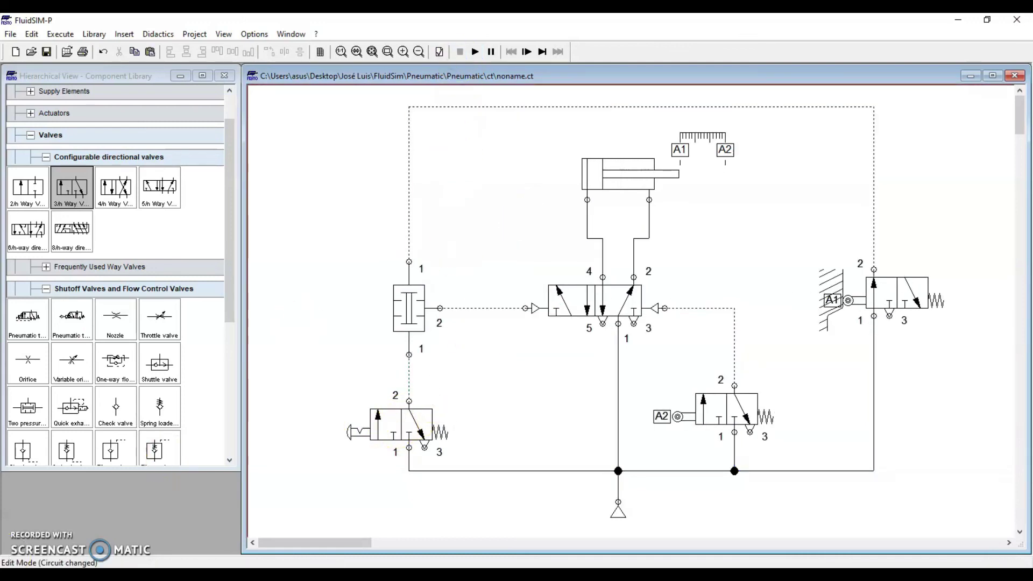
Step: Review the 5/n way valve with its pilot ports and roller valve A1 with its supply line
click(115, 522)
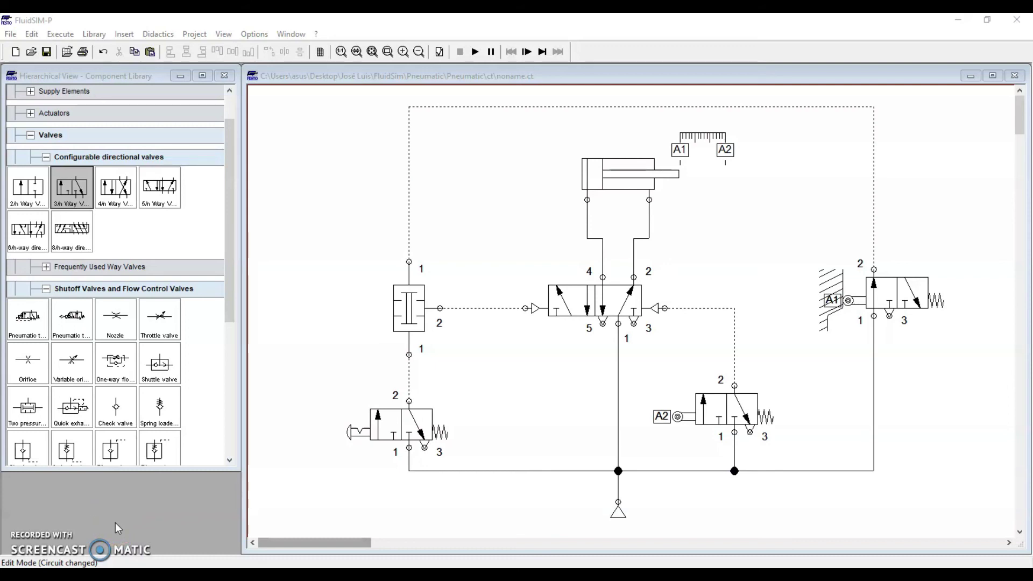
drag(510, 264, 692, 355)
click(506, 342)
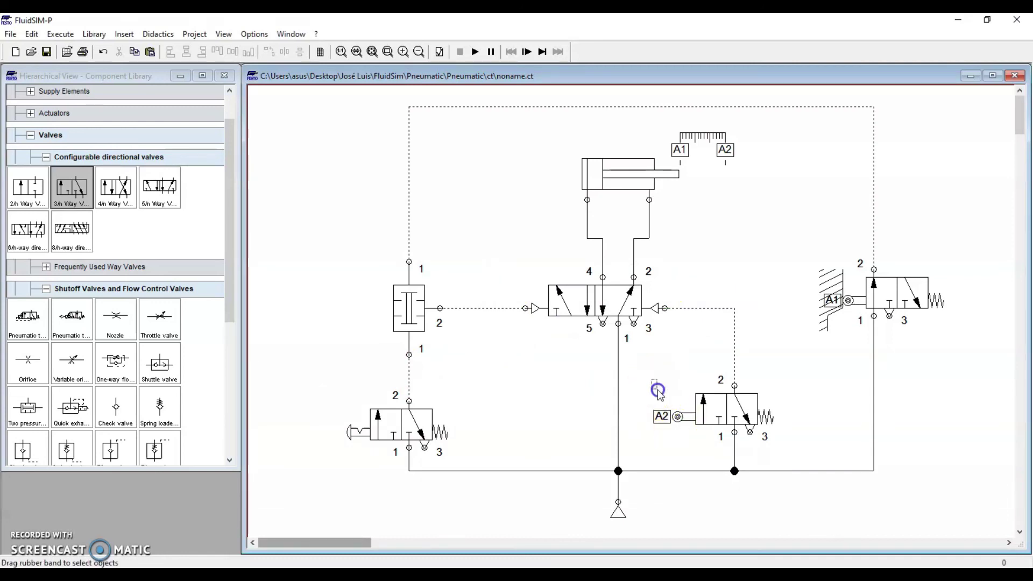
drag(784, 241, 881, 366)
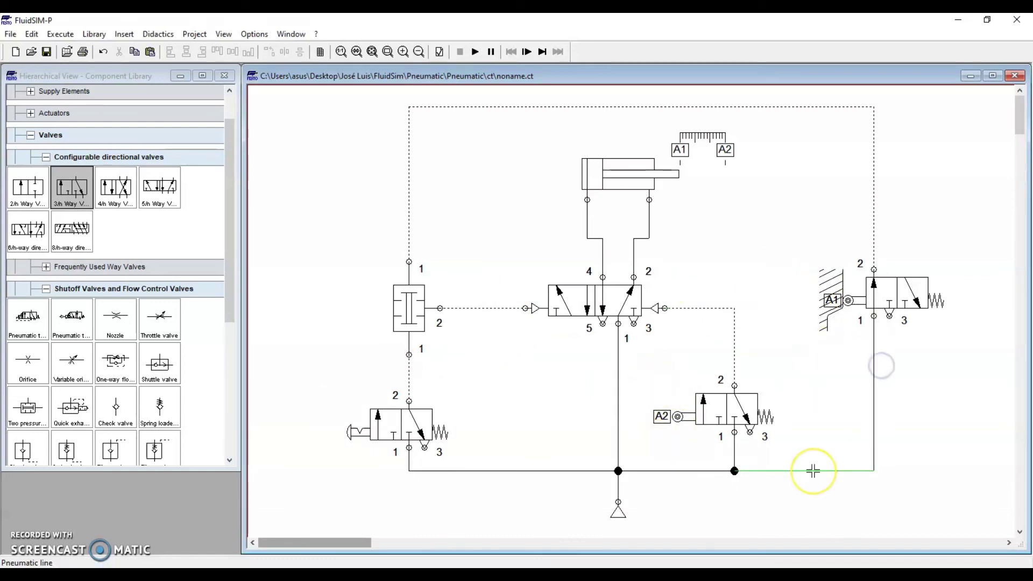